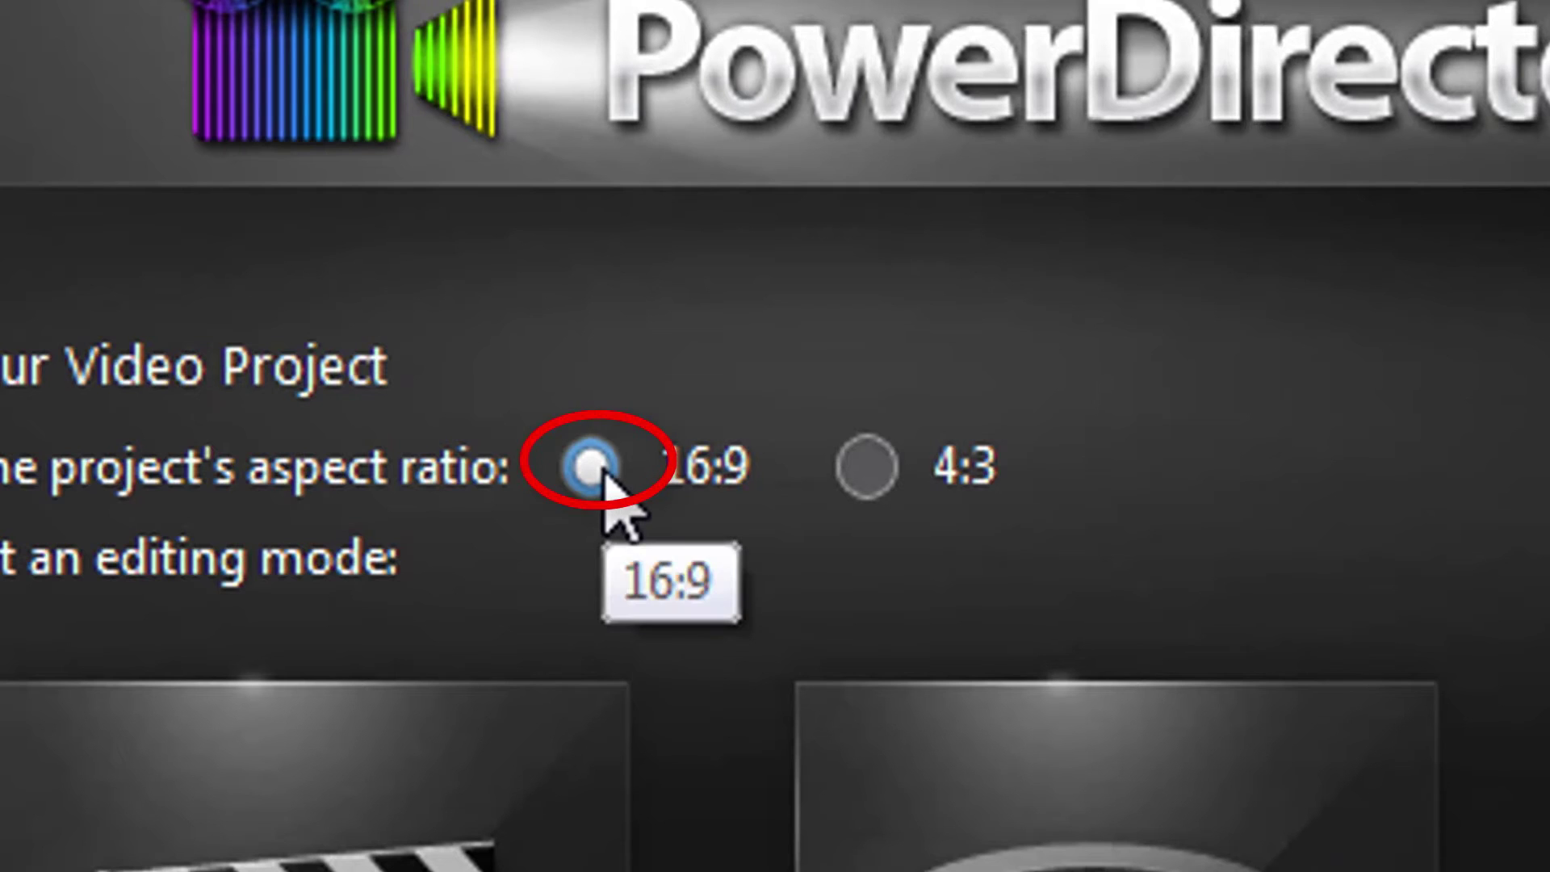
Set the project's aspect ratio to 16:9 and enter the Full Feature Editor
click(852, 454)
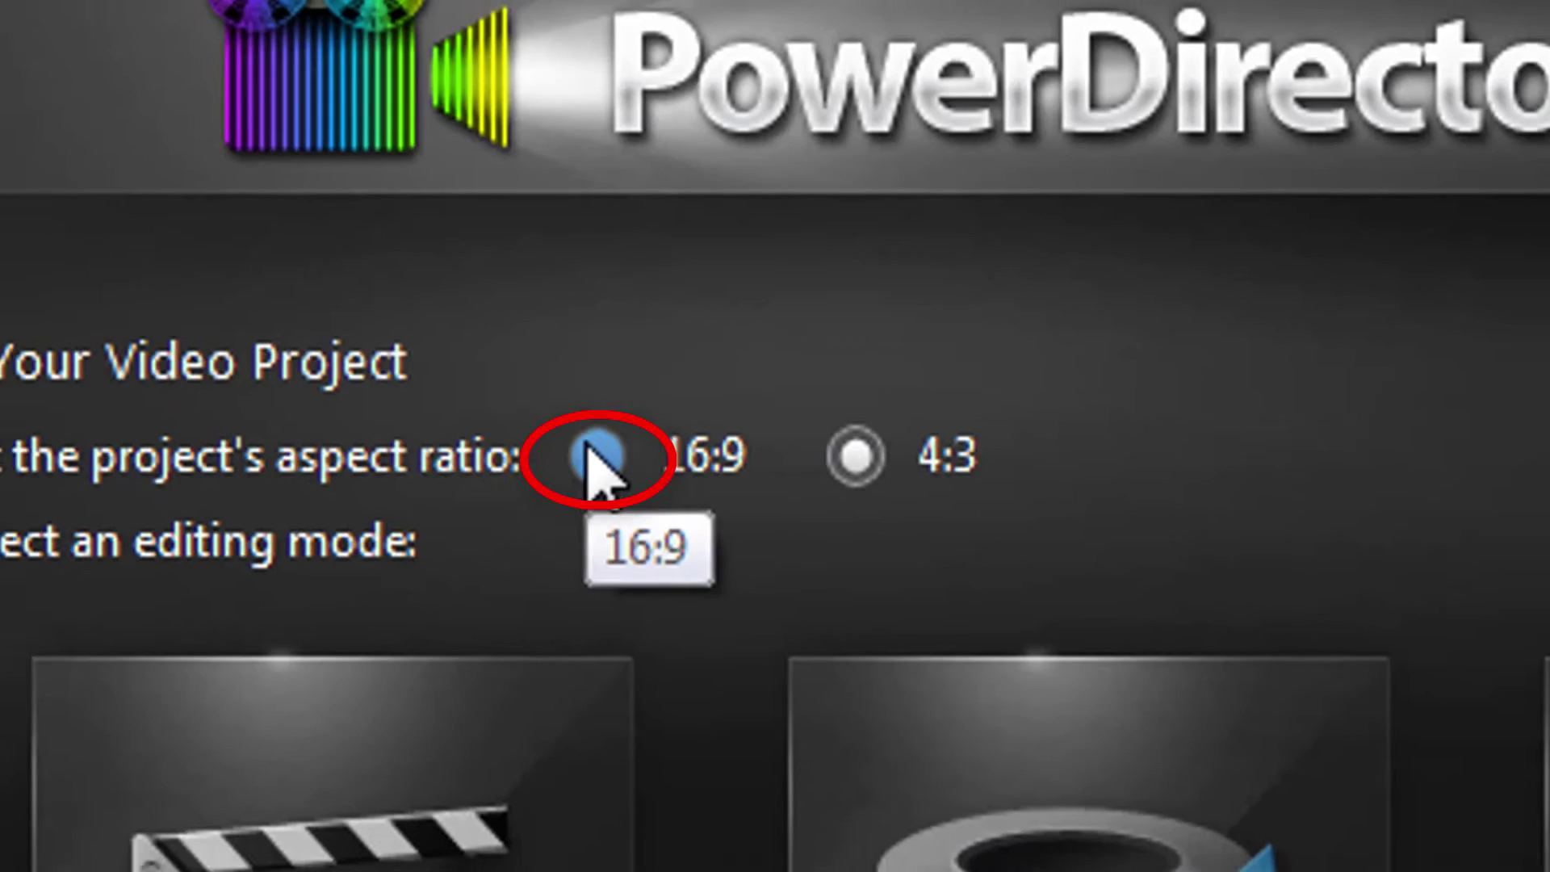
click(590, 465)
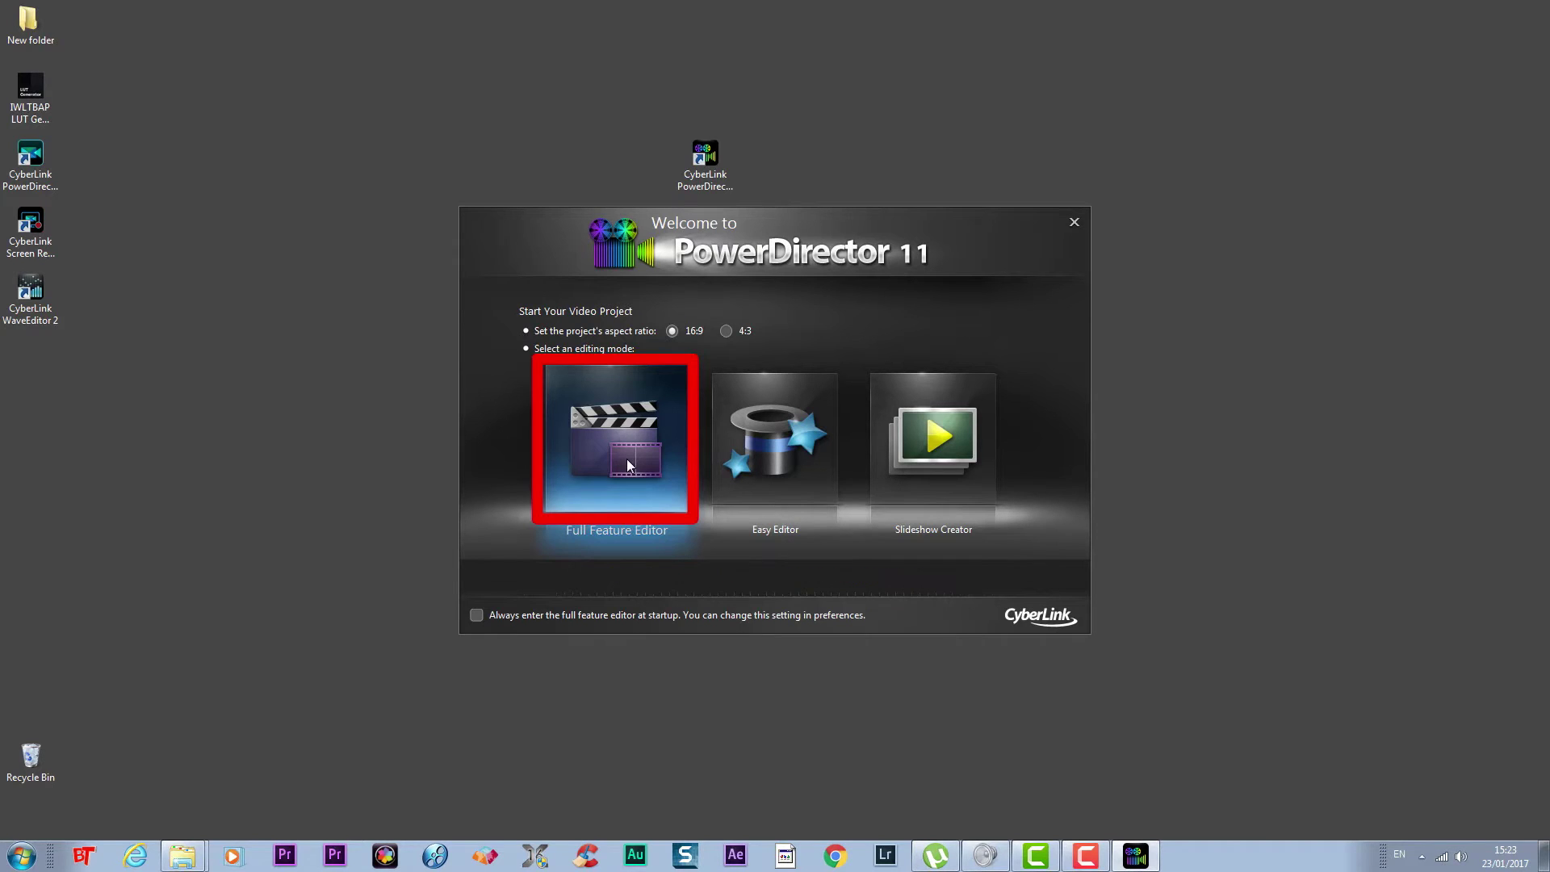
click(627, 463)
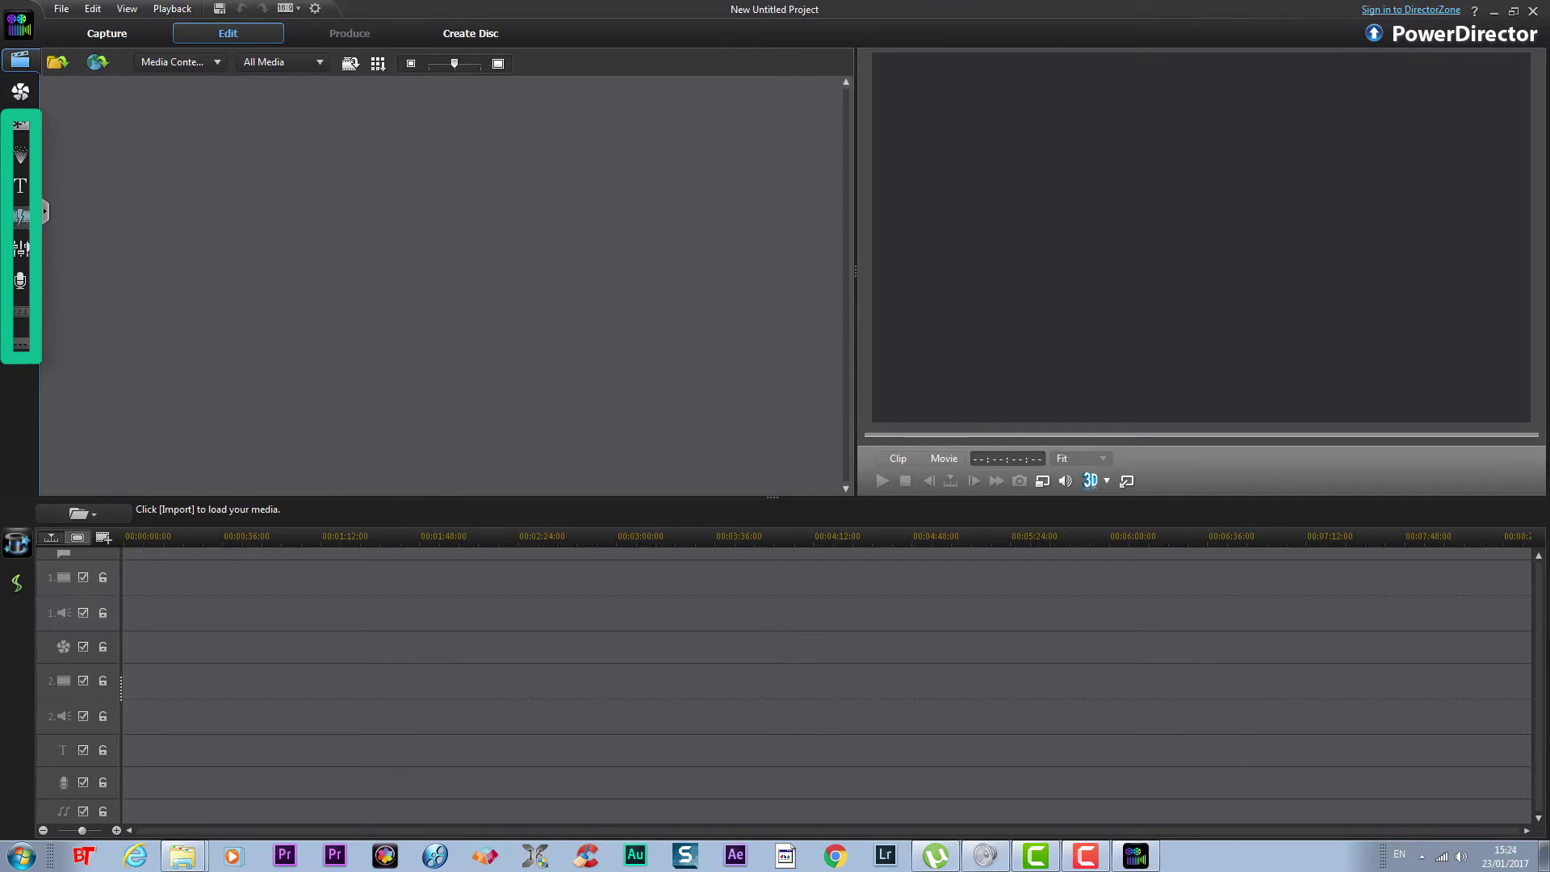
Import the media files 8I7A4975.MOV and 8I7A8514.wmv from the Videos library
click(57, 63)
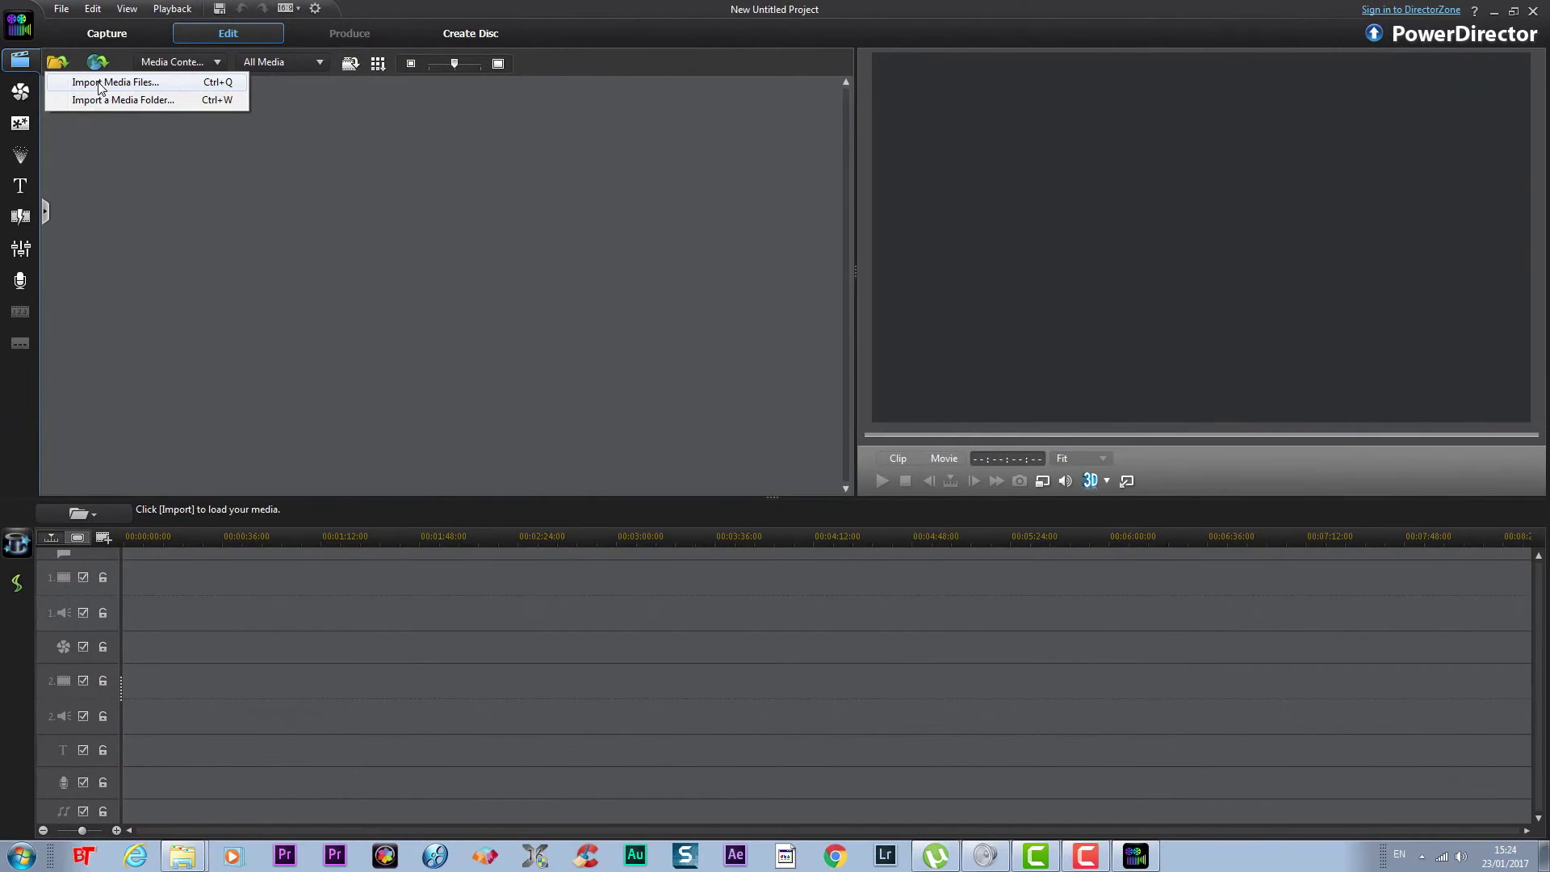
click(100, 84)
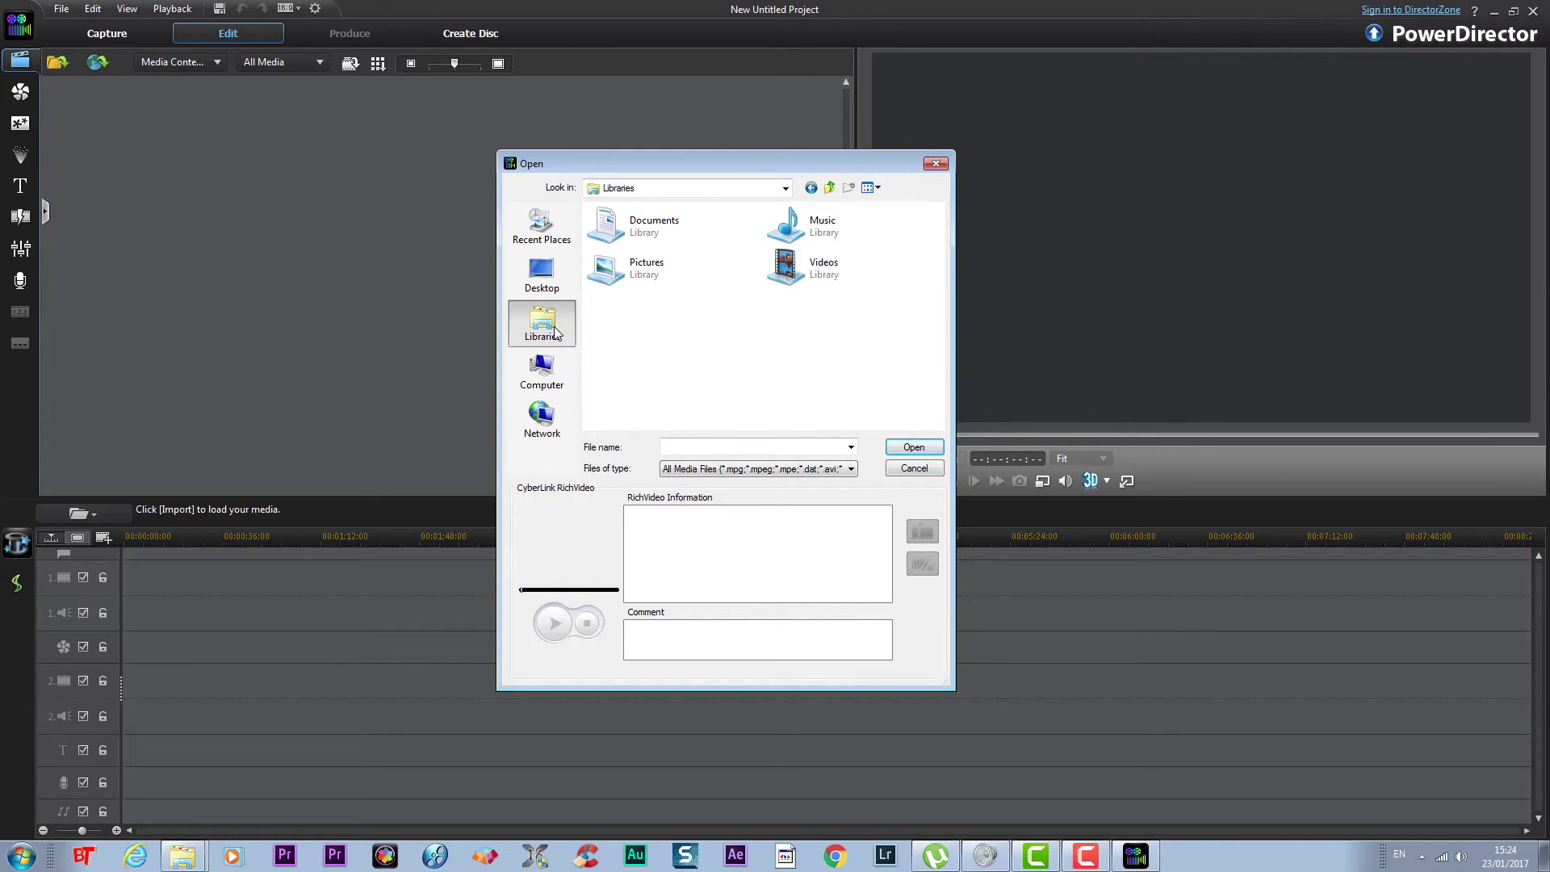
double_click(808, 276)
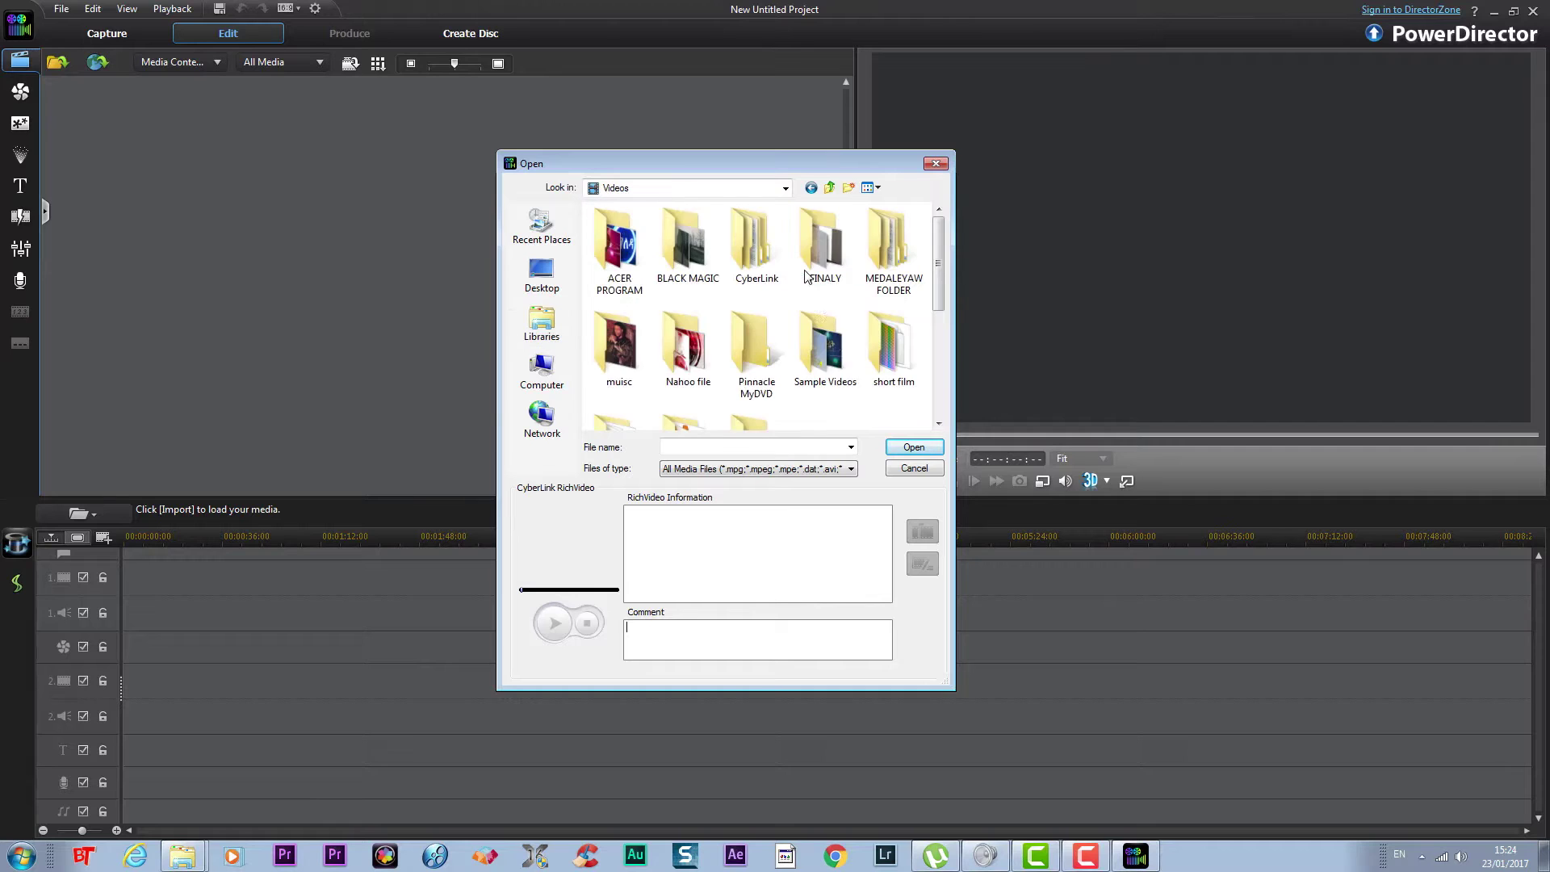
drag(941, 288, 941, 373)
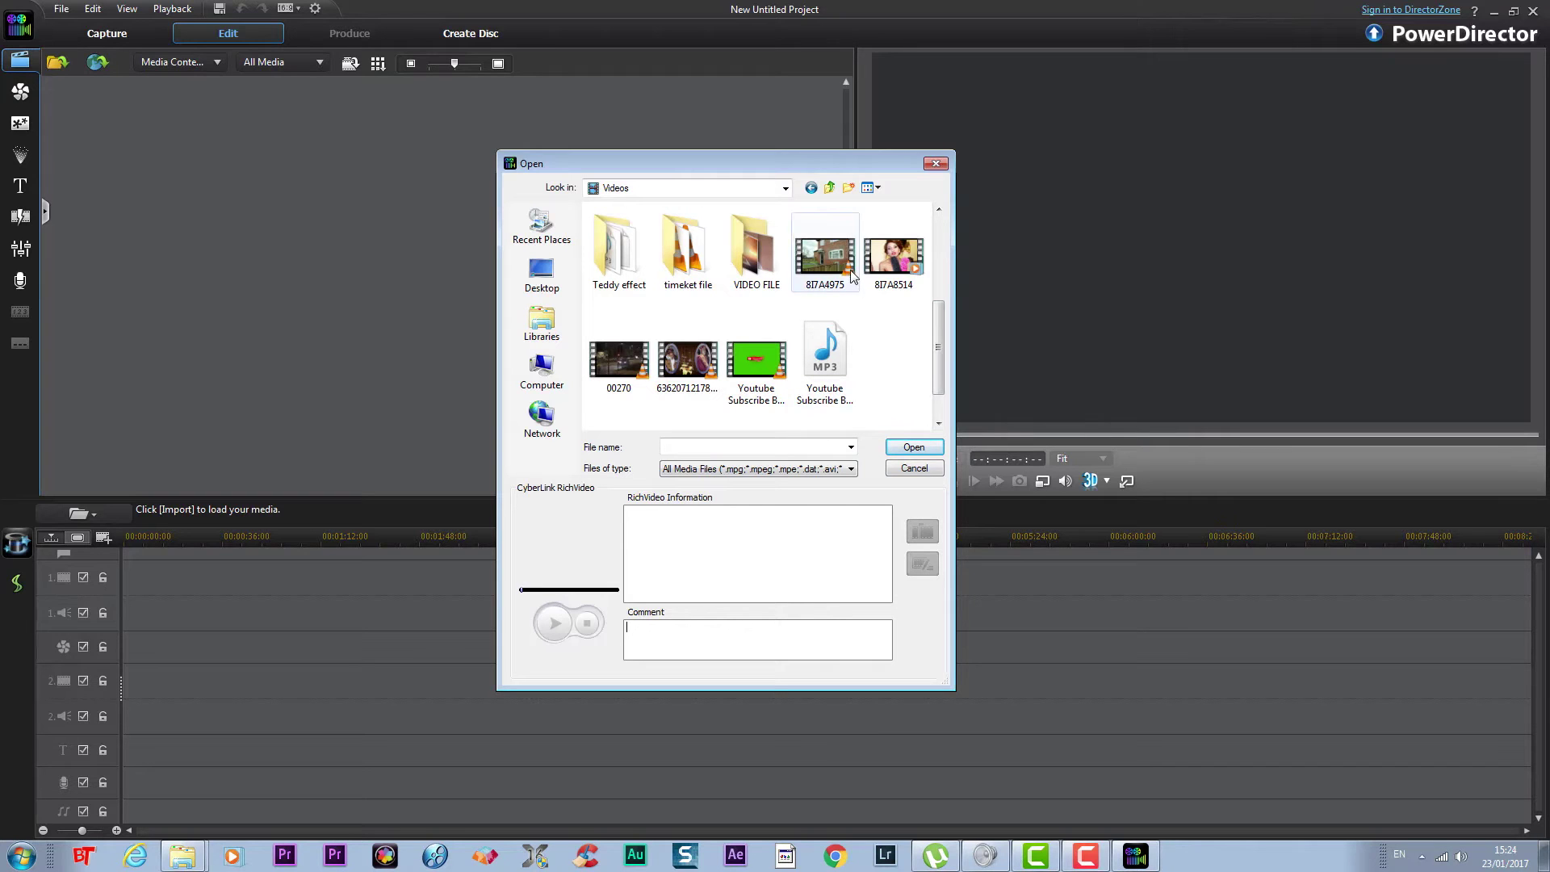
drag(798, 216, 918, 282)
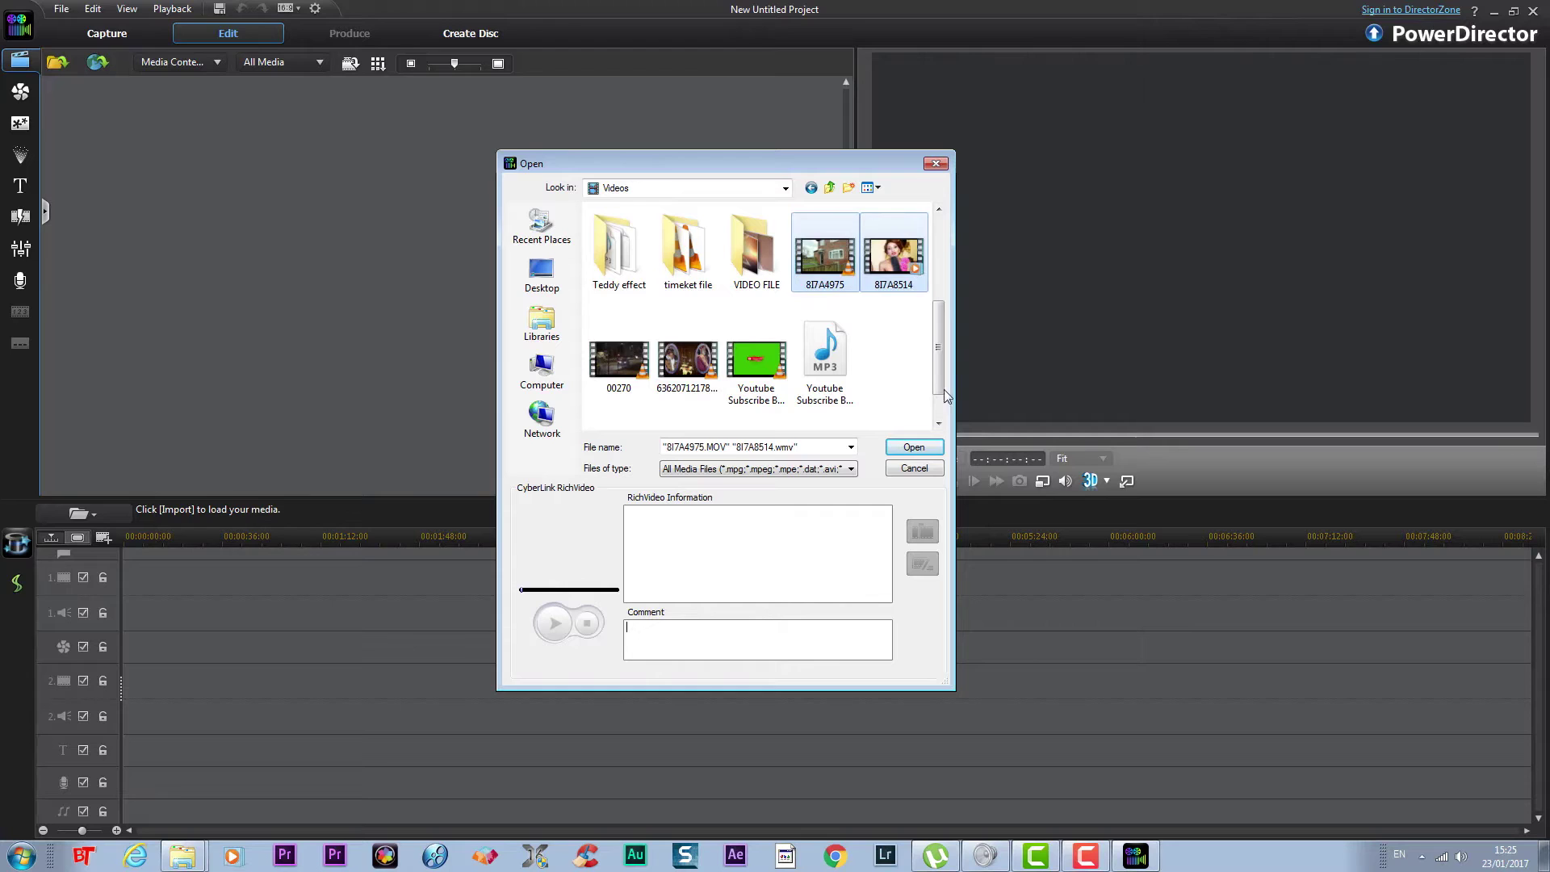
click(909, 446)
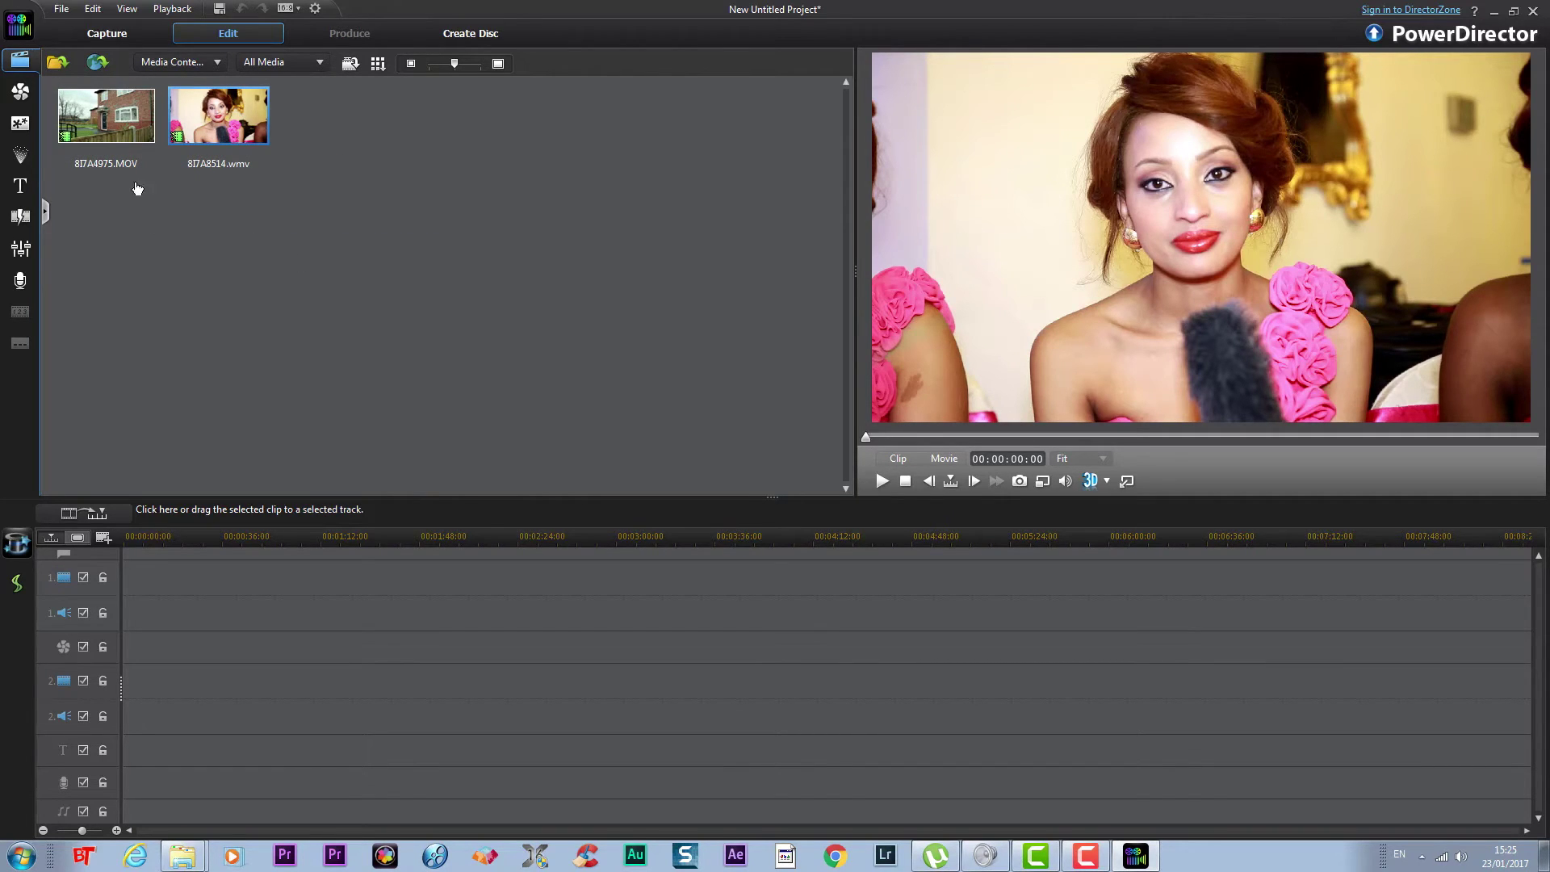
Place 8I7A4975.MOV on video track 1 at about 00:00:44 and select the clip
drag(111, 115, 242, 599)
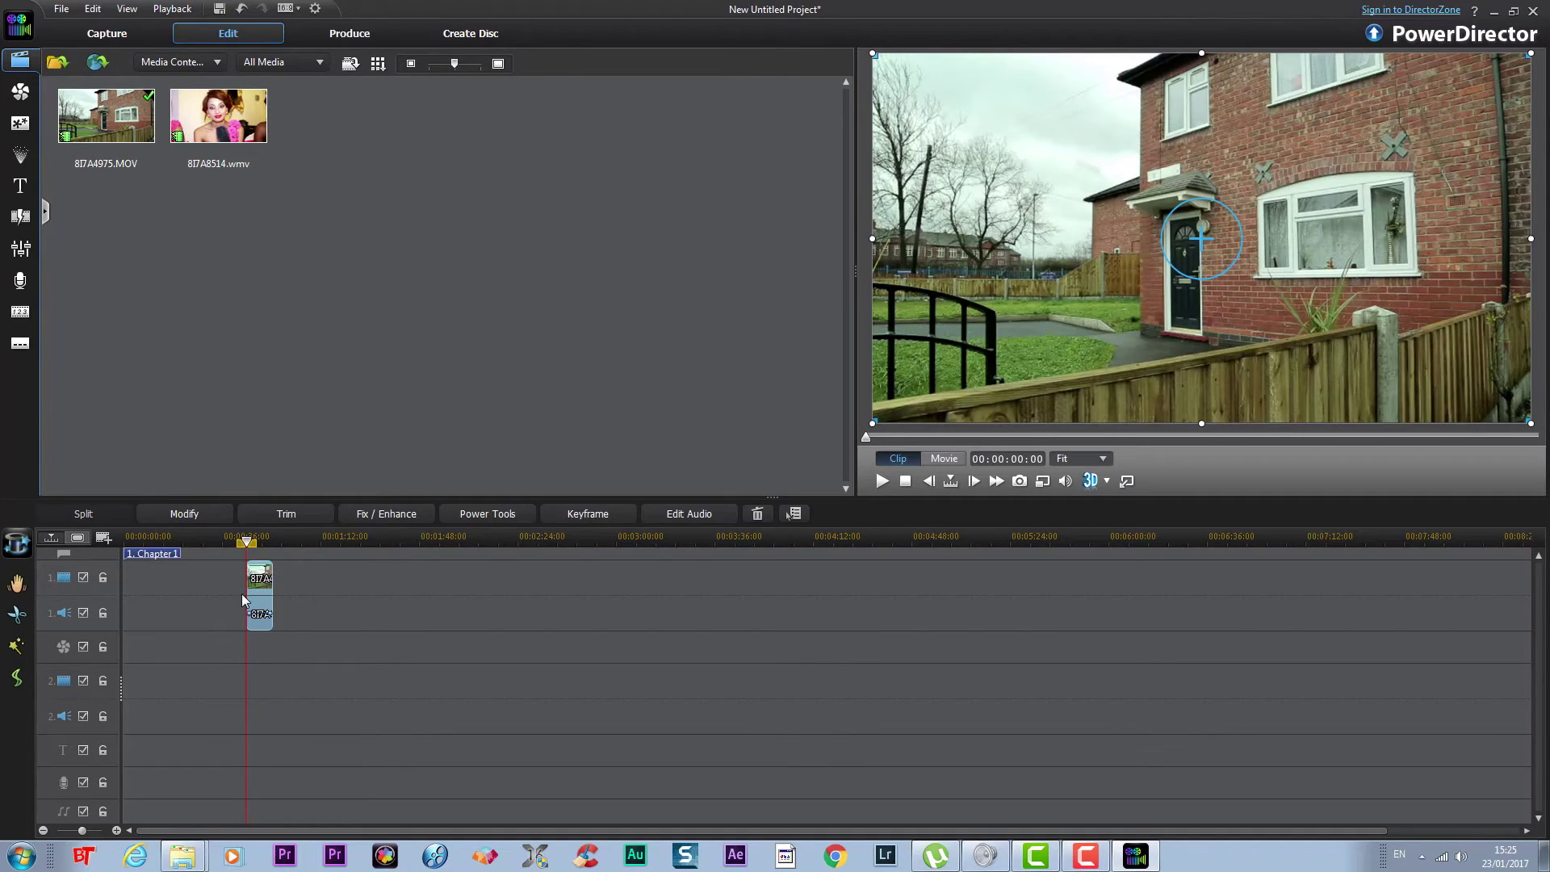
click(257, 552)
click(256, 551)
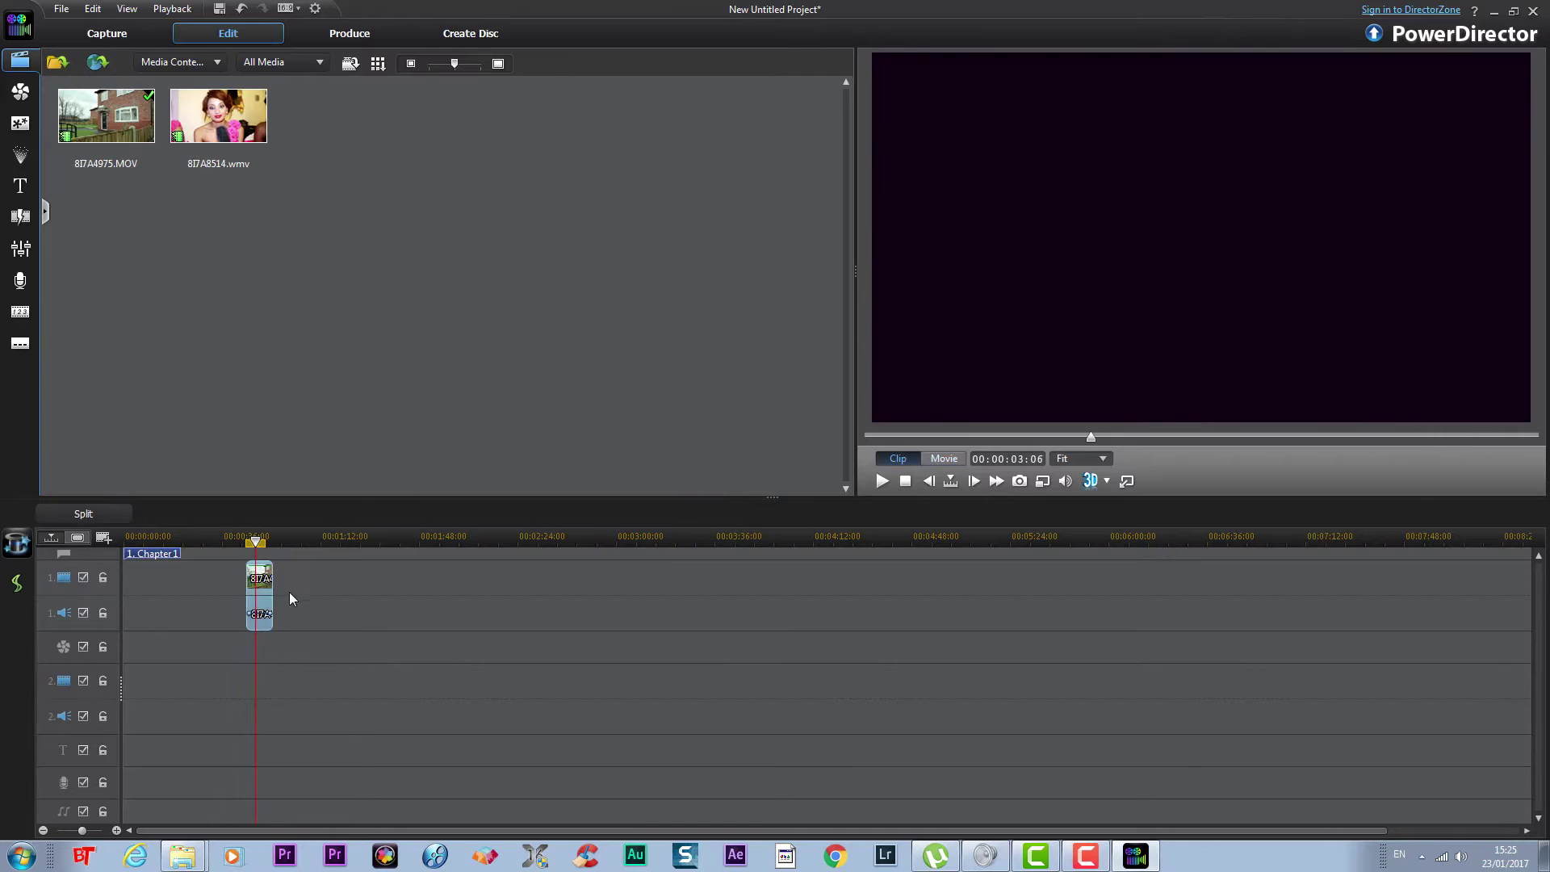
click(261, 578)
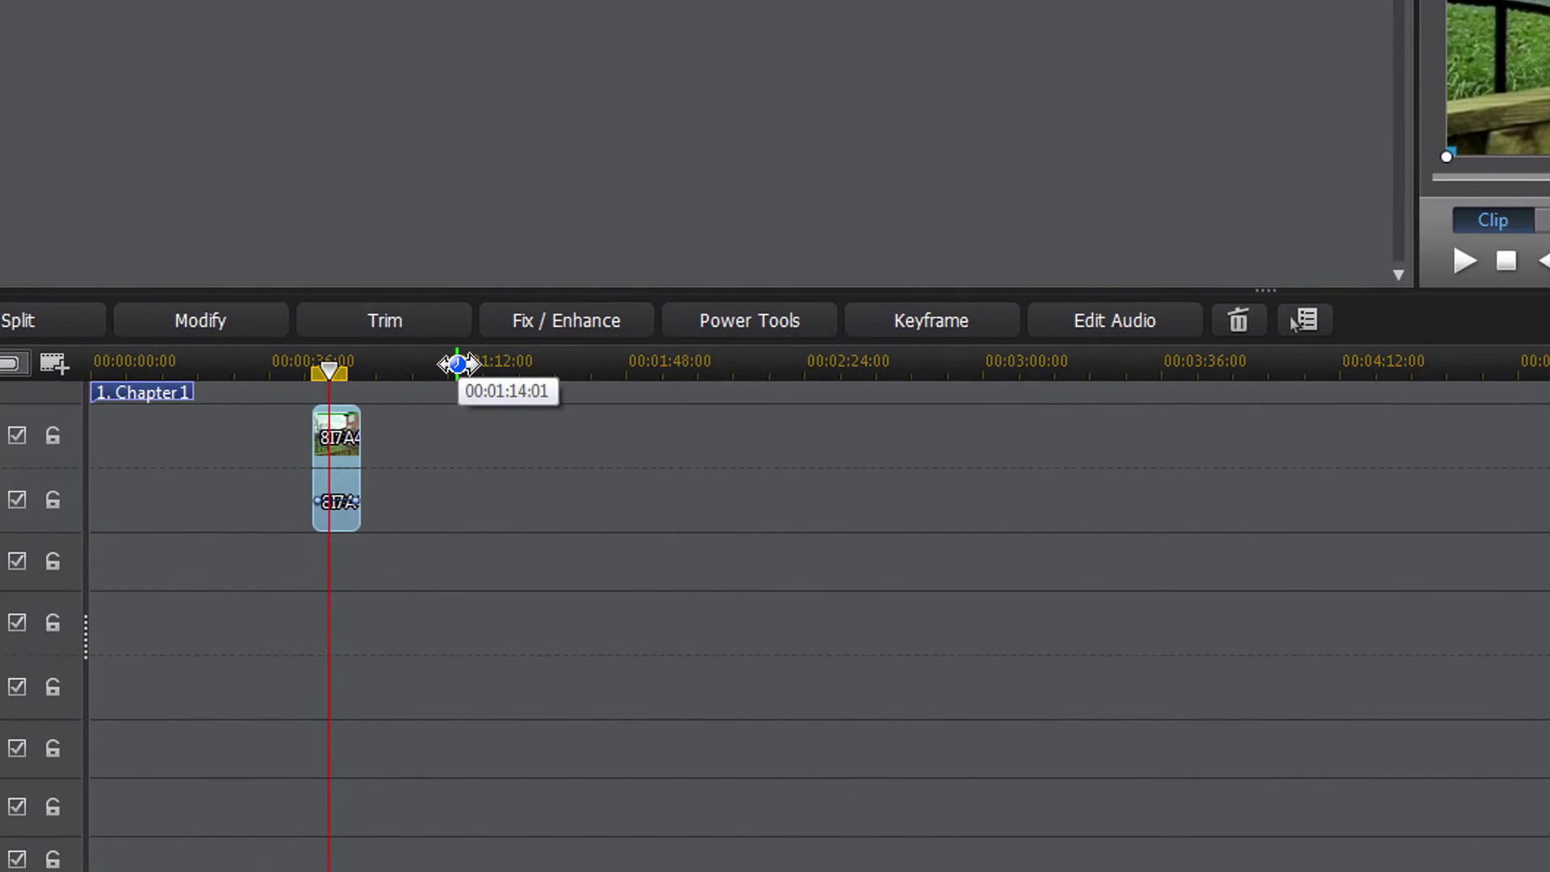
Trim the beginning of the 8I7A4975.MOV clip so that it starts at about 00:00:46:18
drag(494, 370, 1549, 369)
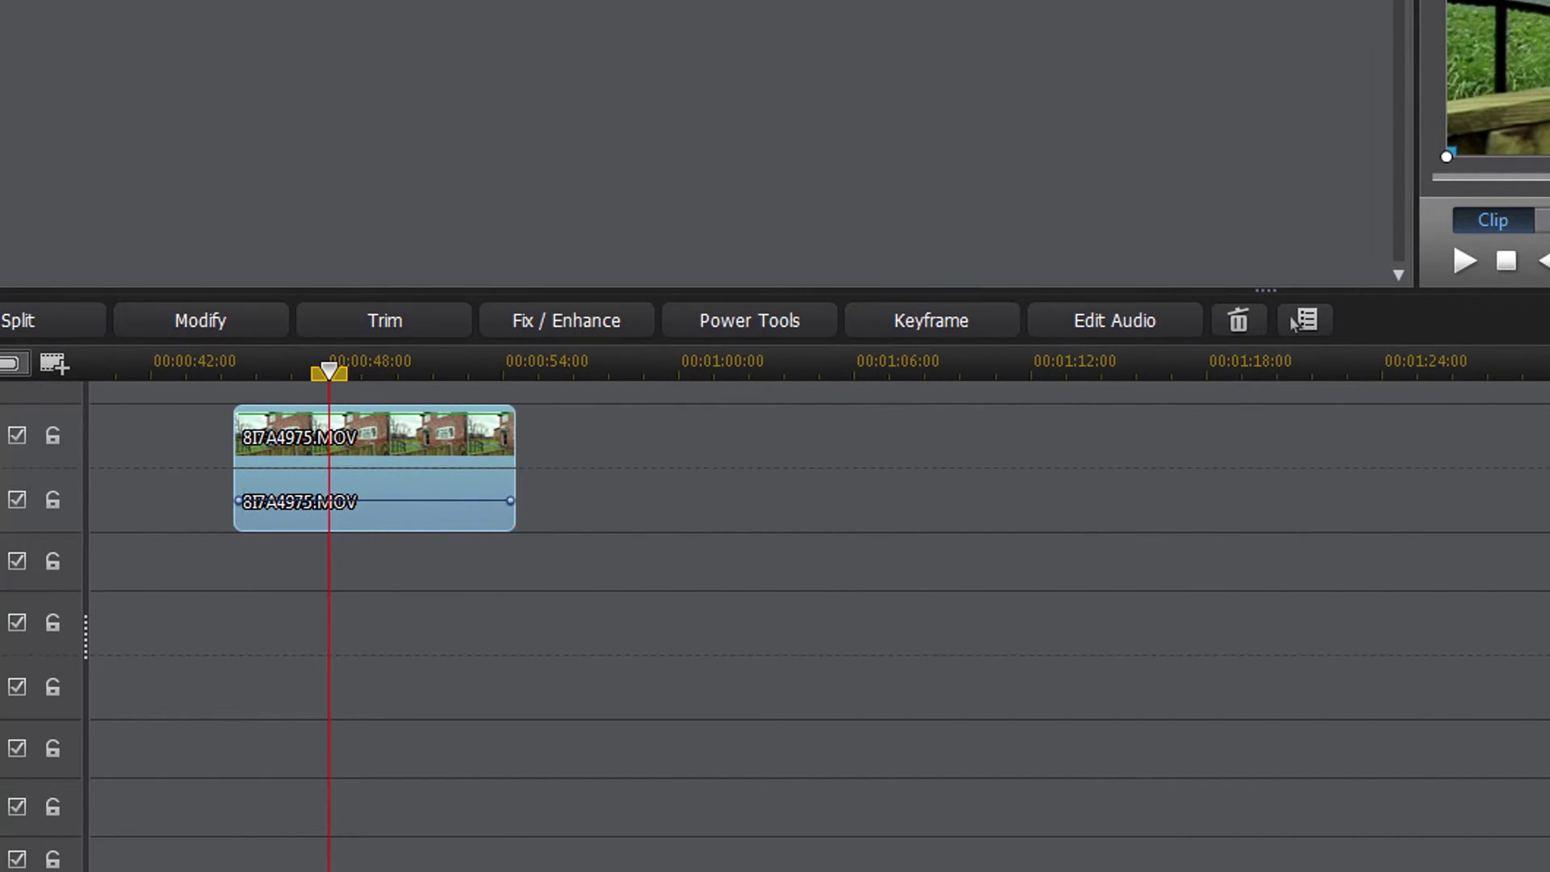
drag(536, 366, 1025, 366)
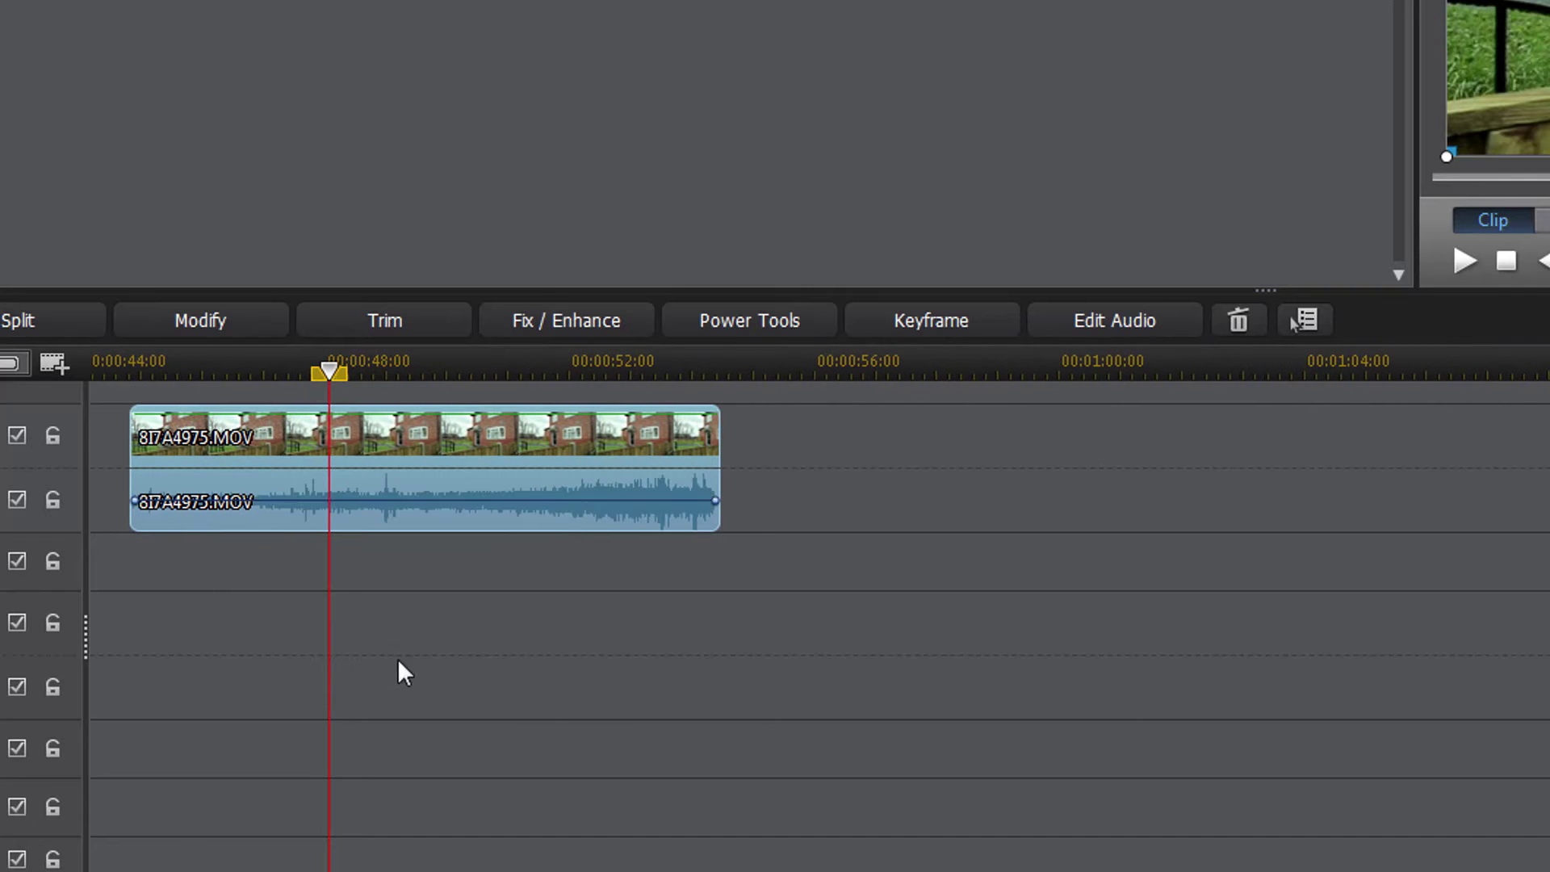
drag(342, 378, 114, 395)
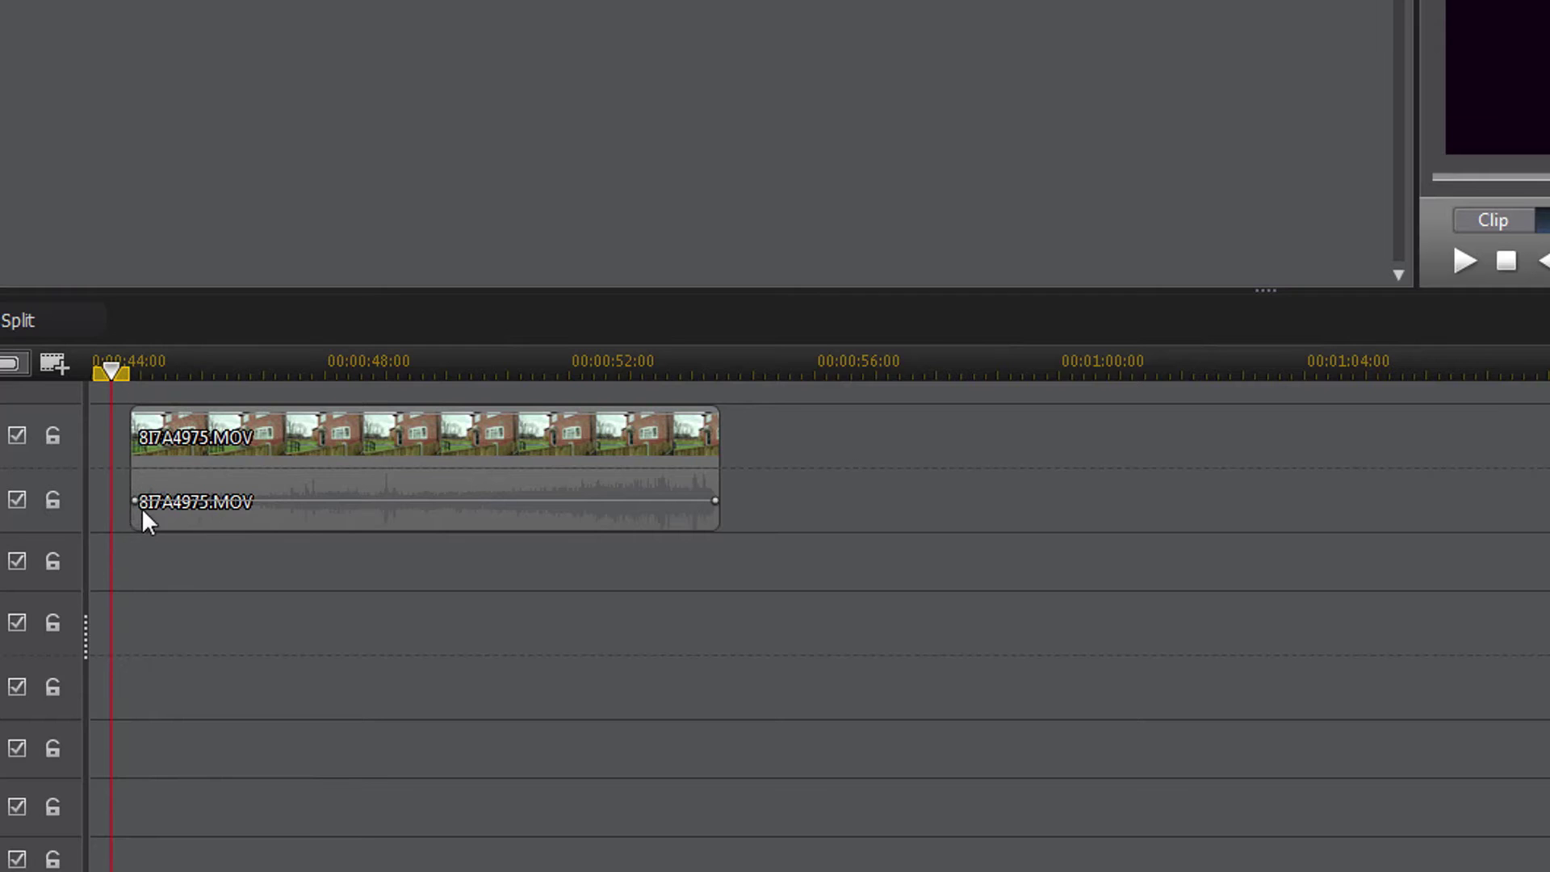
click(153, 470)
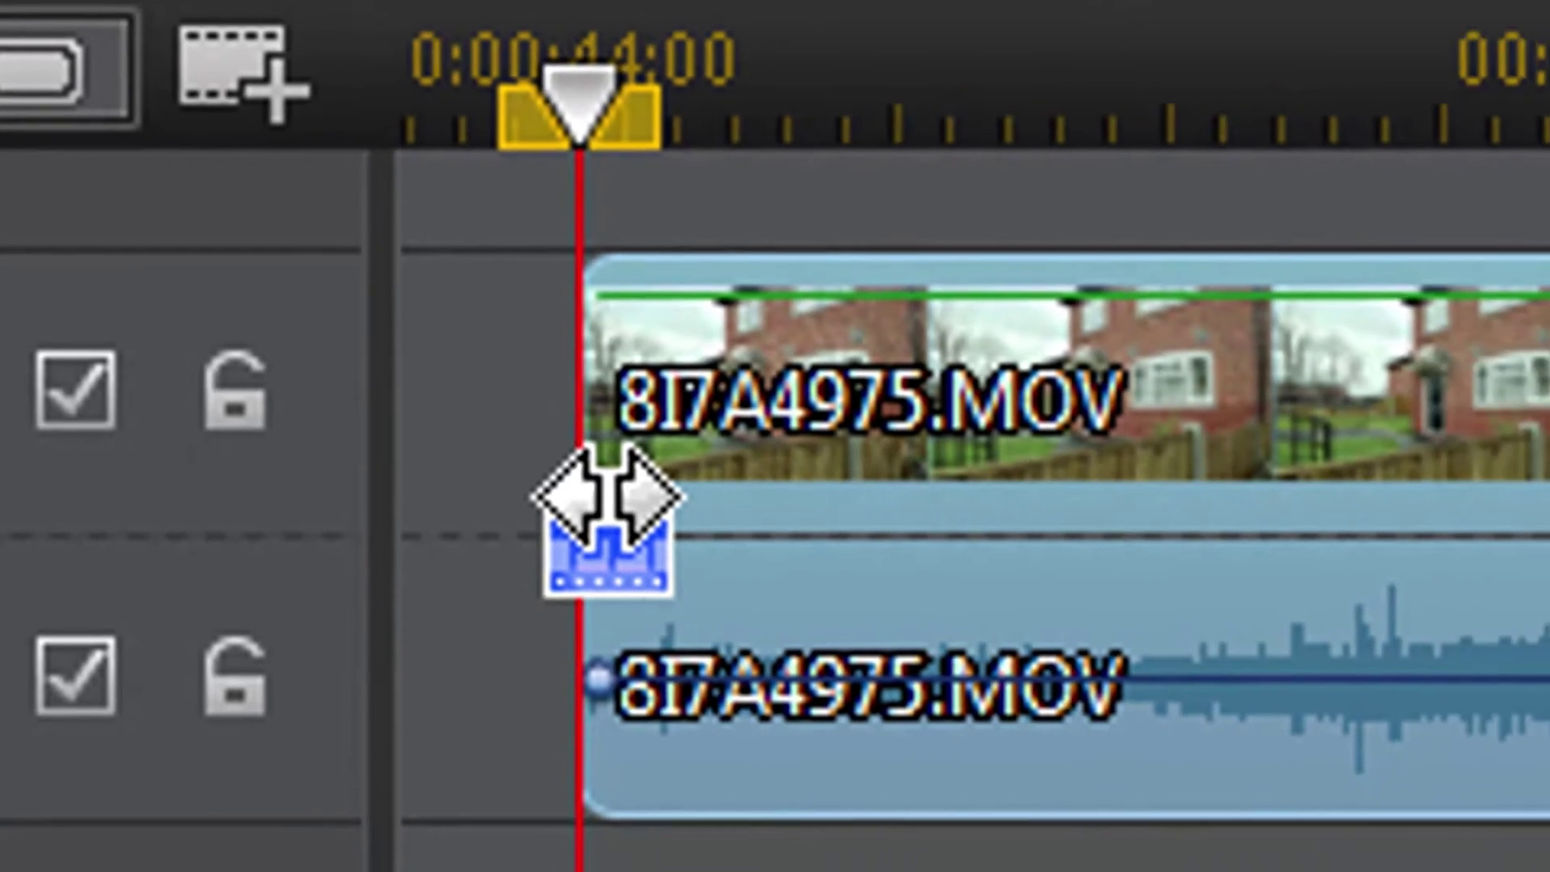
drag(673, 551, 1110, 556)
drag(773, 379, 853, 372)
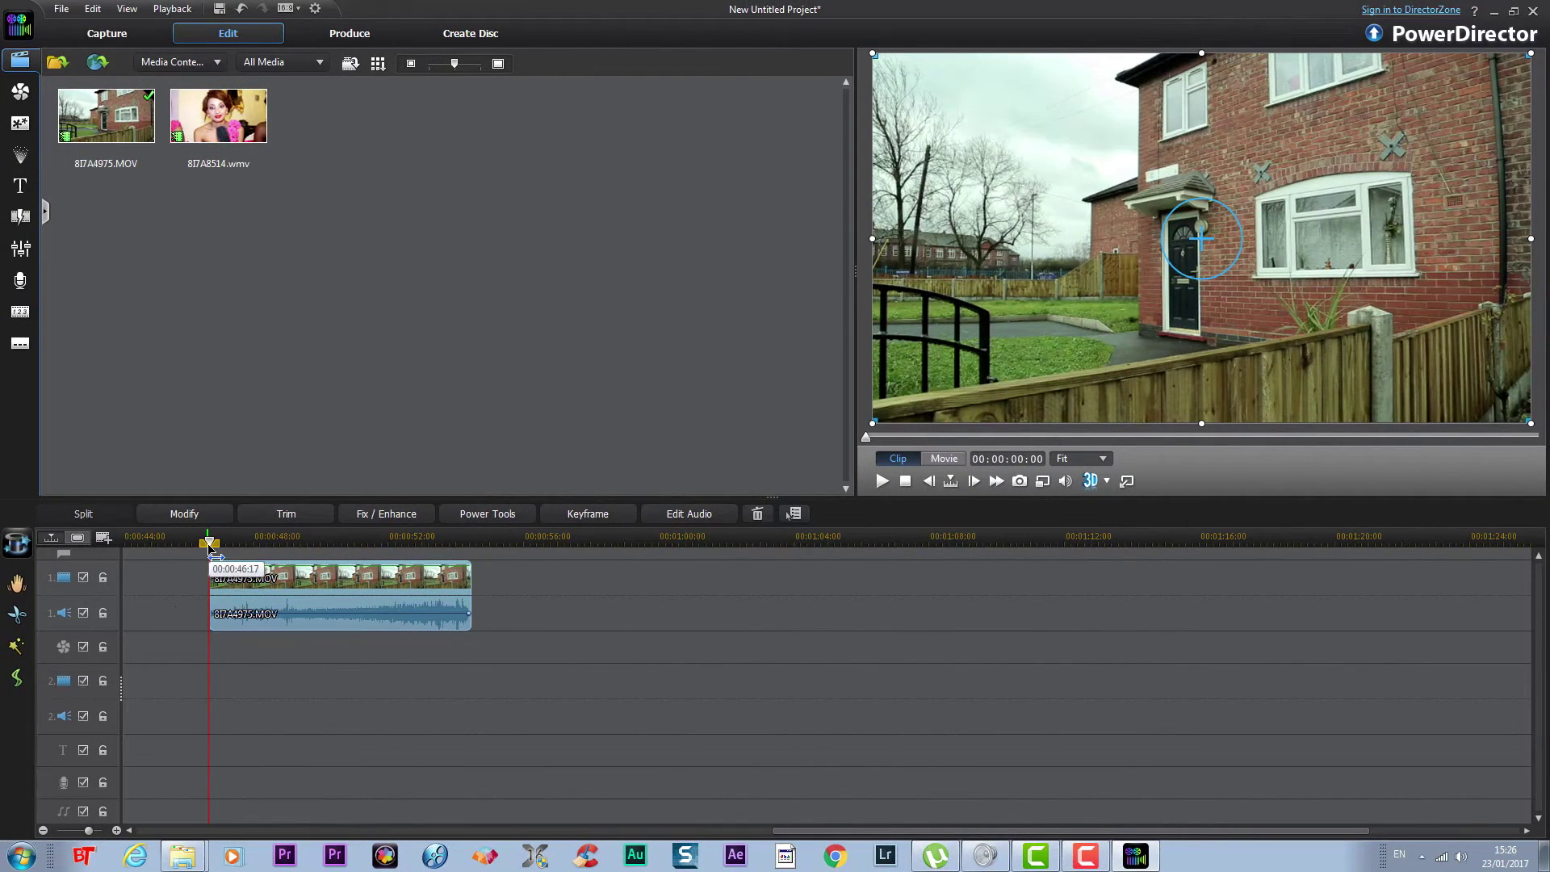
Split the 8I7A4975.MOV clip on video track 1 at 00:00:50:11
drag(210, 540, 335, 542)
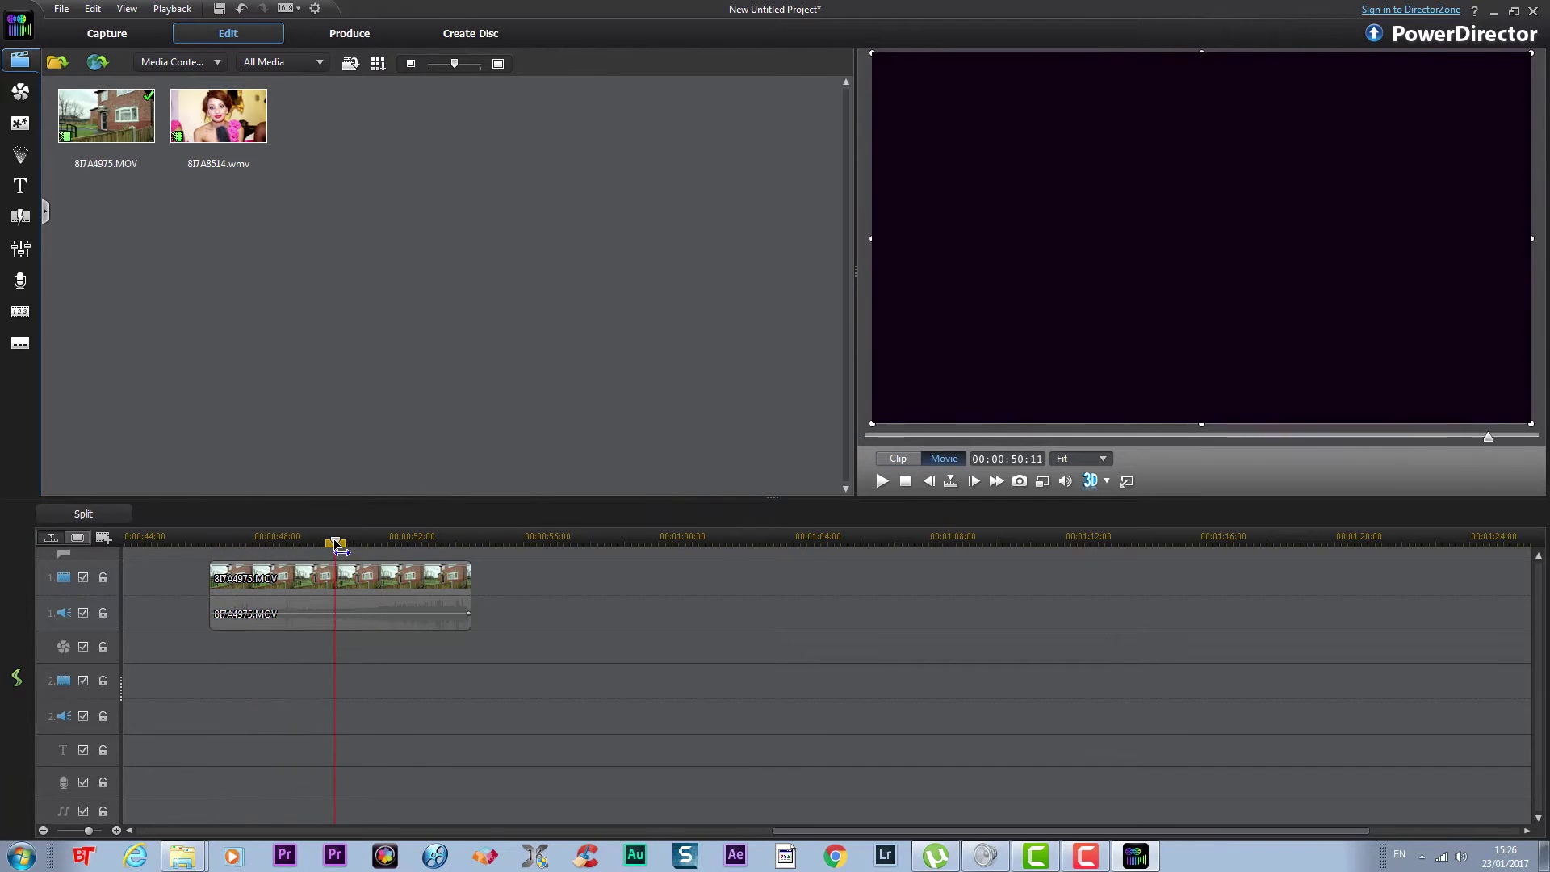
click(363, 601)
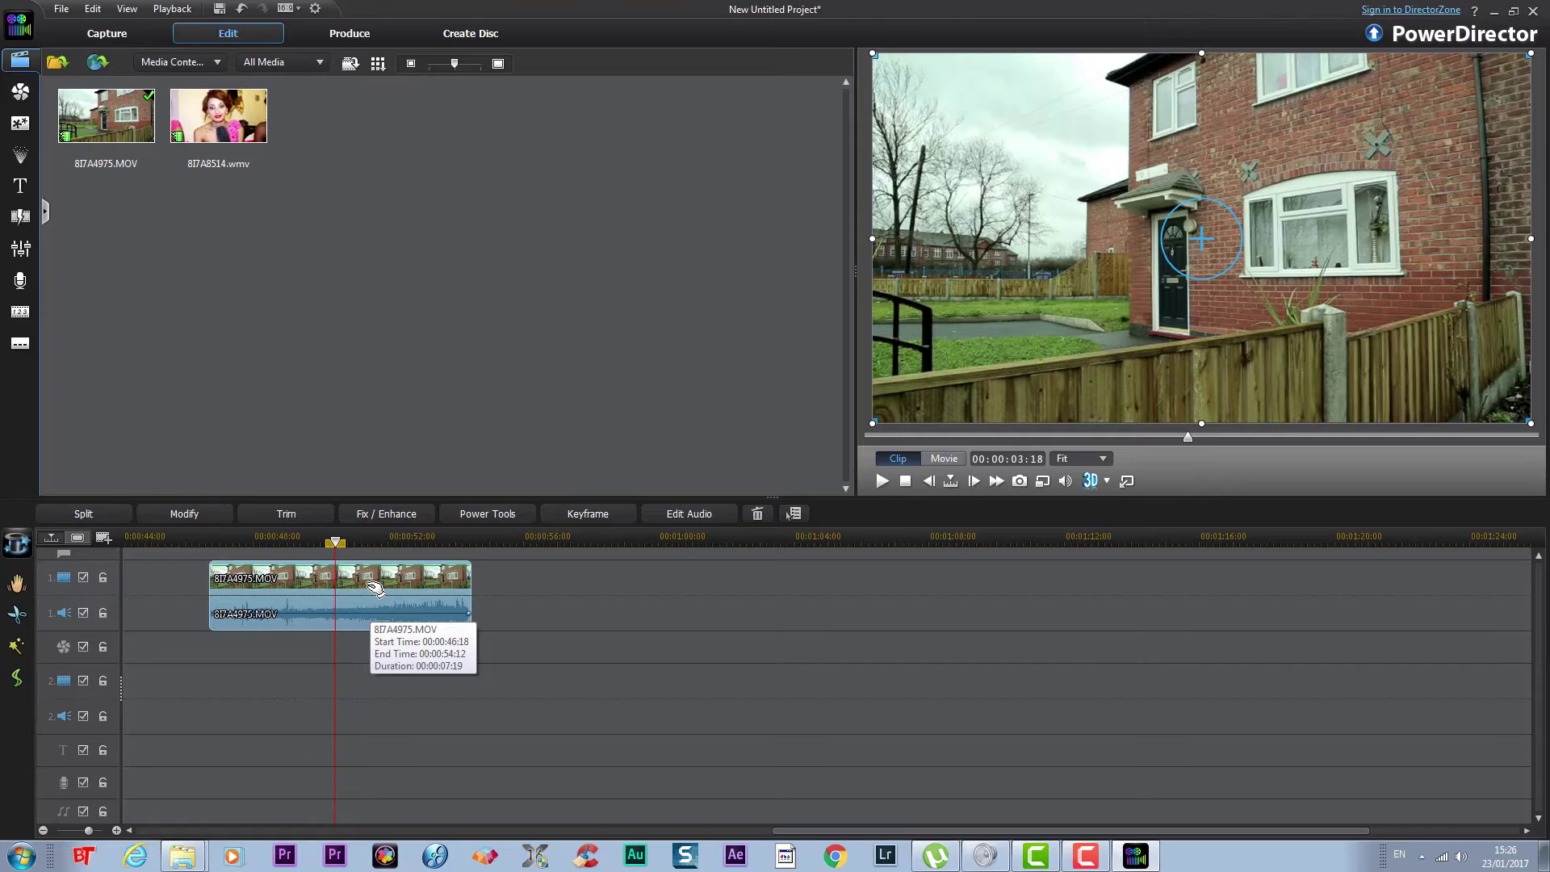
click(554, 590)
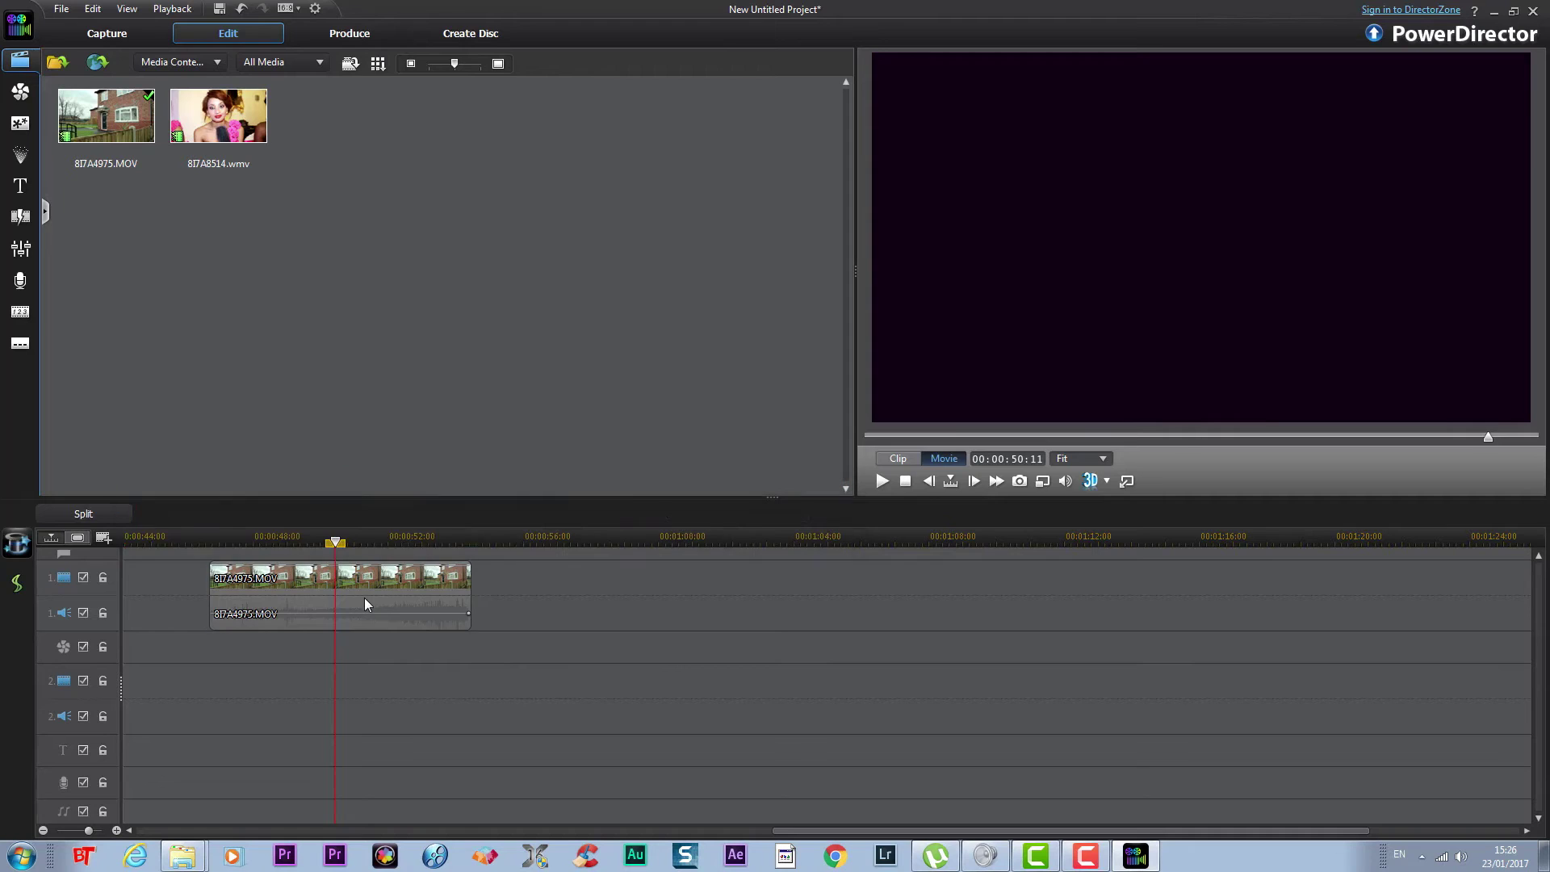
click(364, 598)
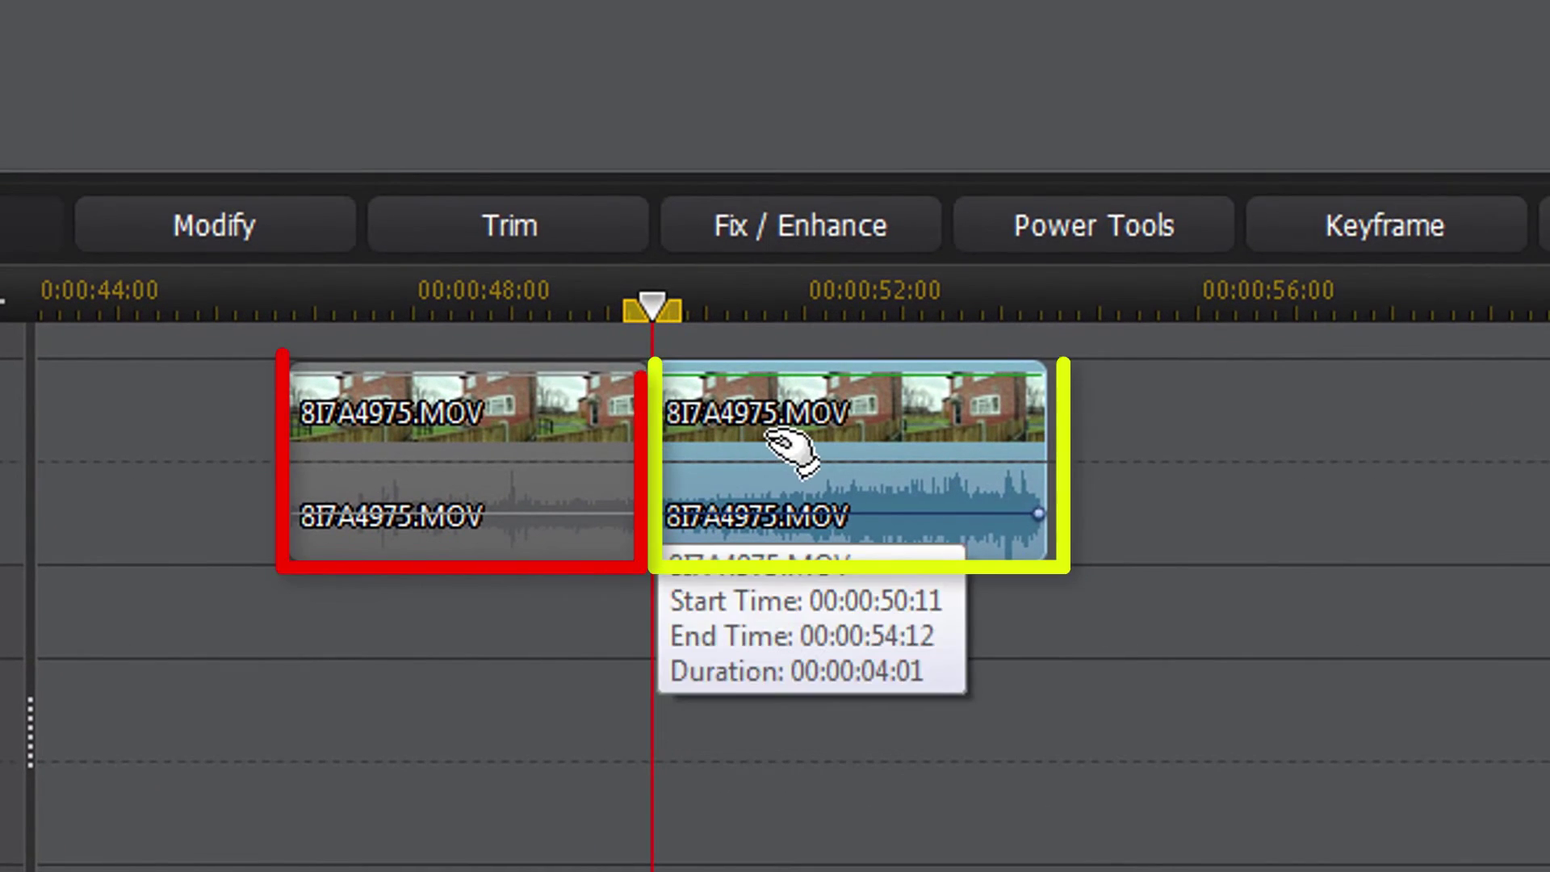
Insert 8I7A8514.wmv between the two halves of the split 8I7A4975.MOV clip, with all three clips adjoining without gaps
drag(1089, 645, 1549, 655)
drag(1273, 456, 1485, 460)
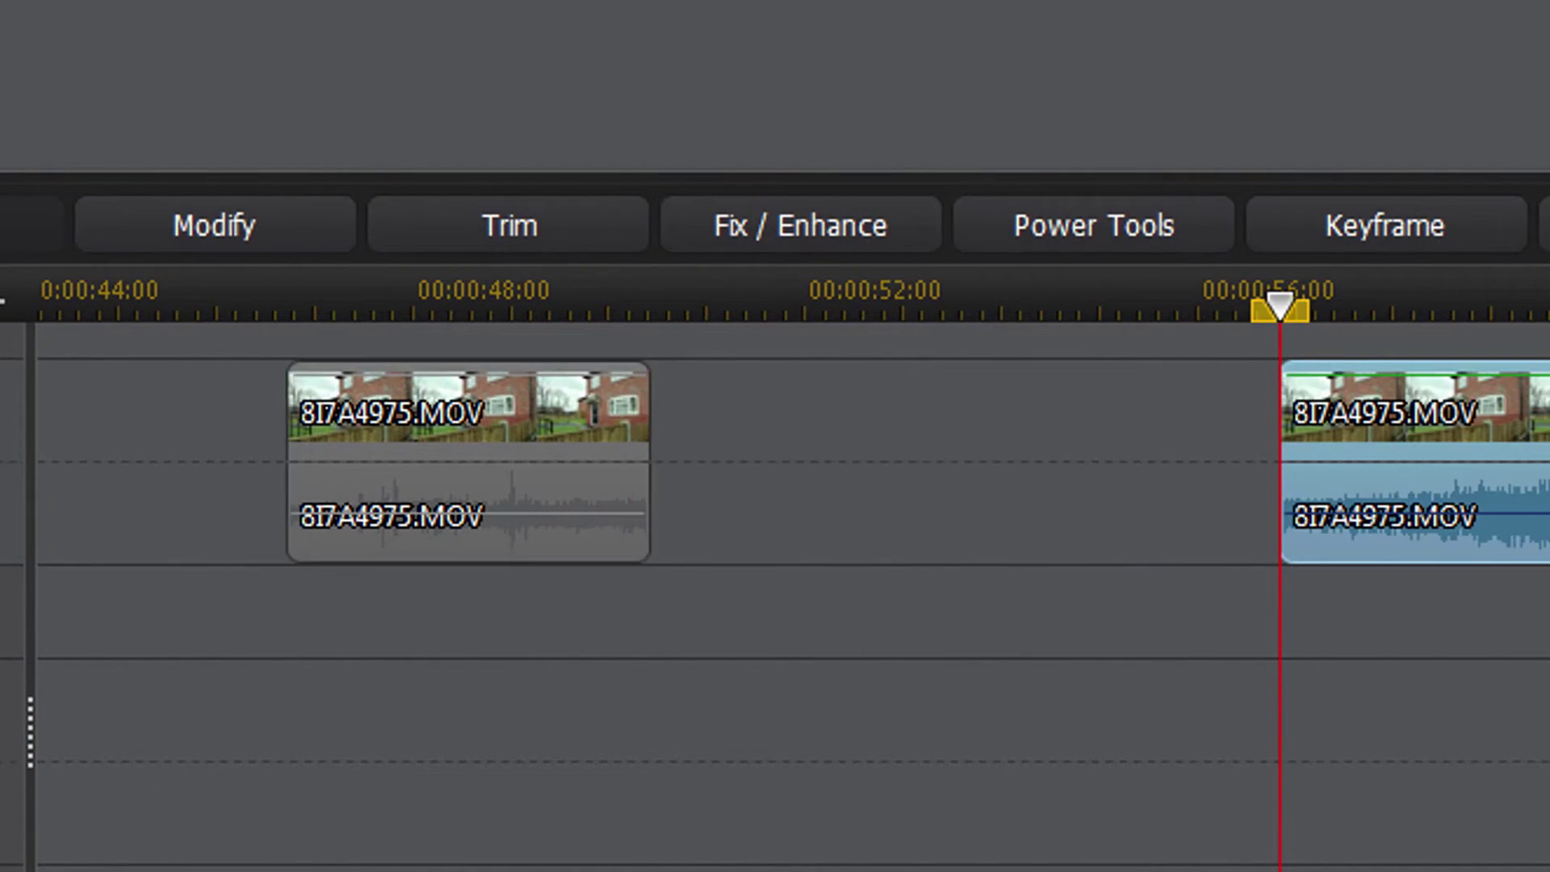
key(Escape)
drag(840, 202, 657, 457)
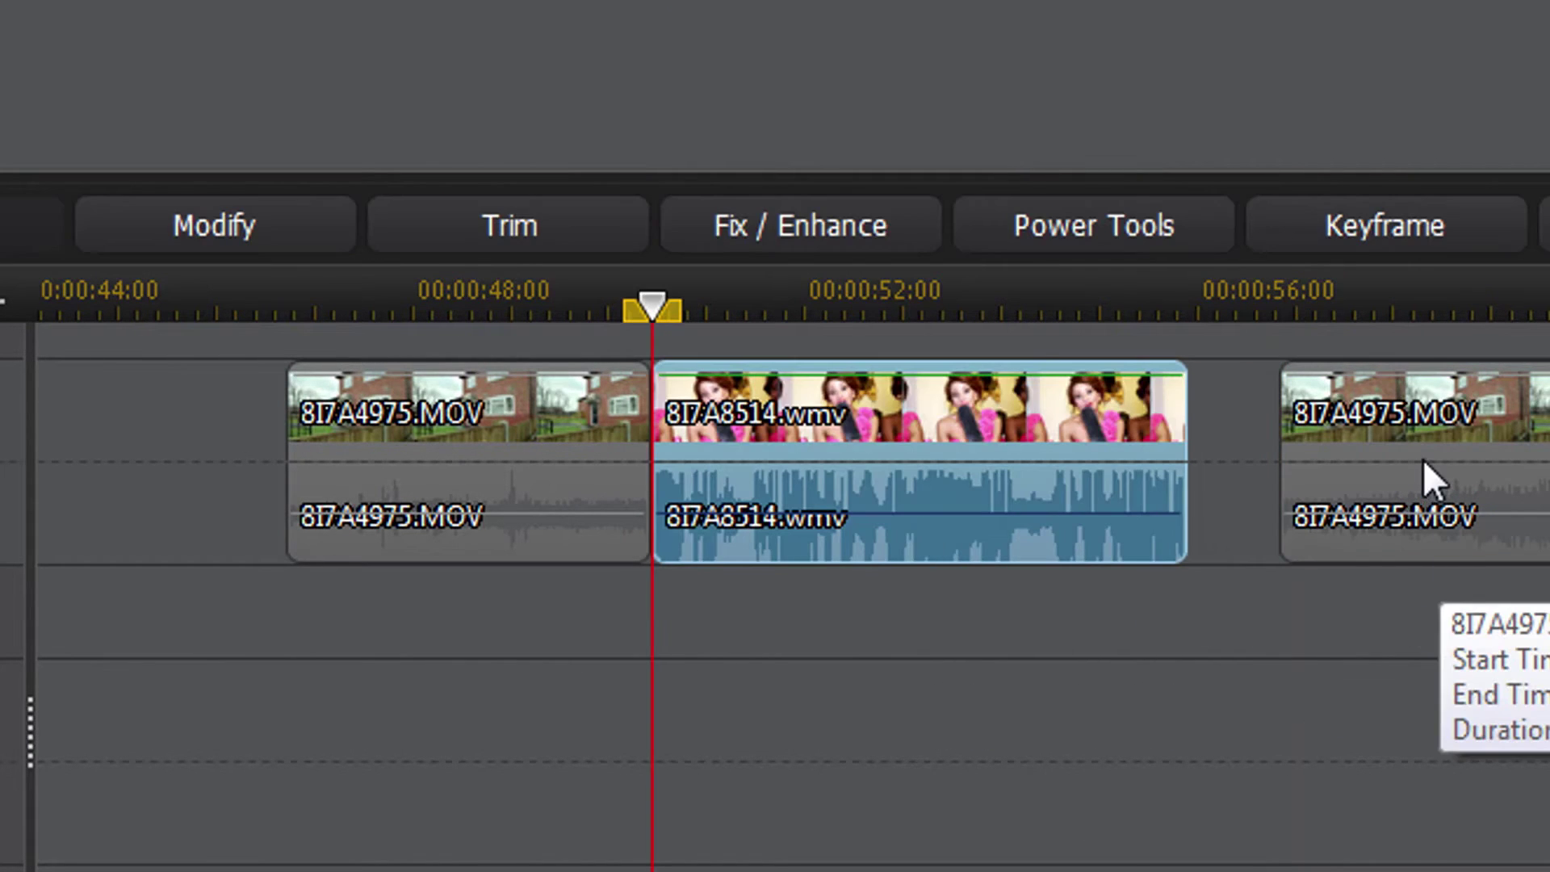
click(1389, 449)
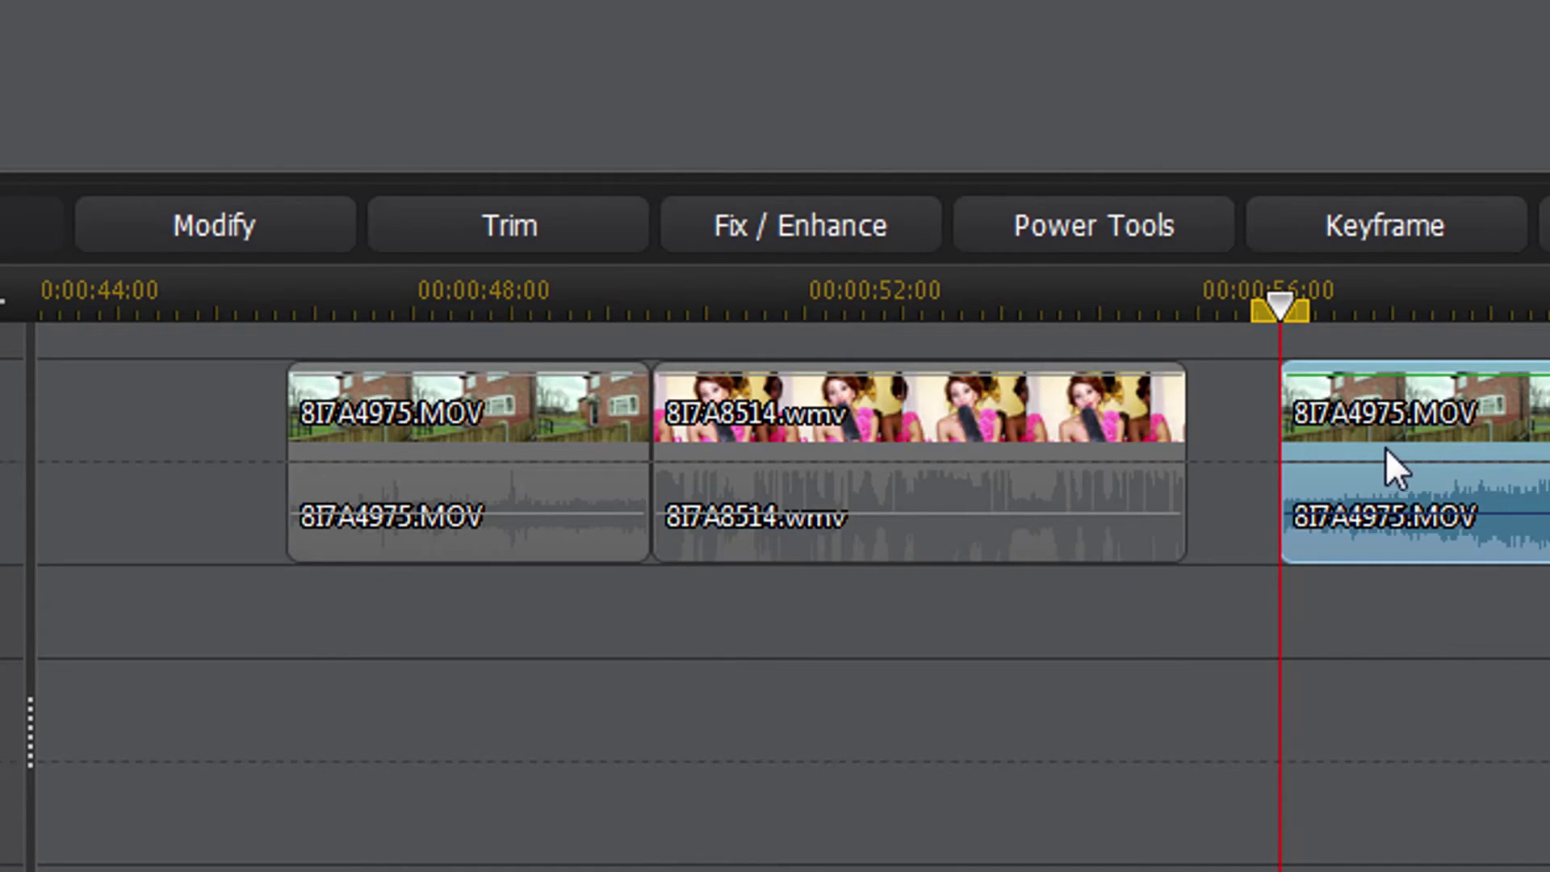
drag(1340, 450, 1346, 545)
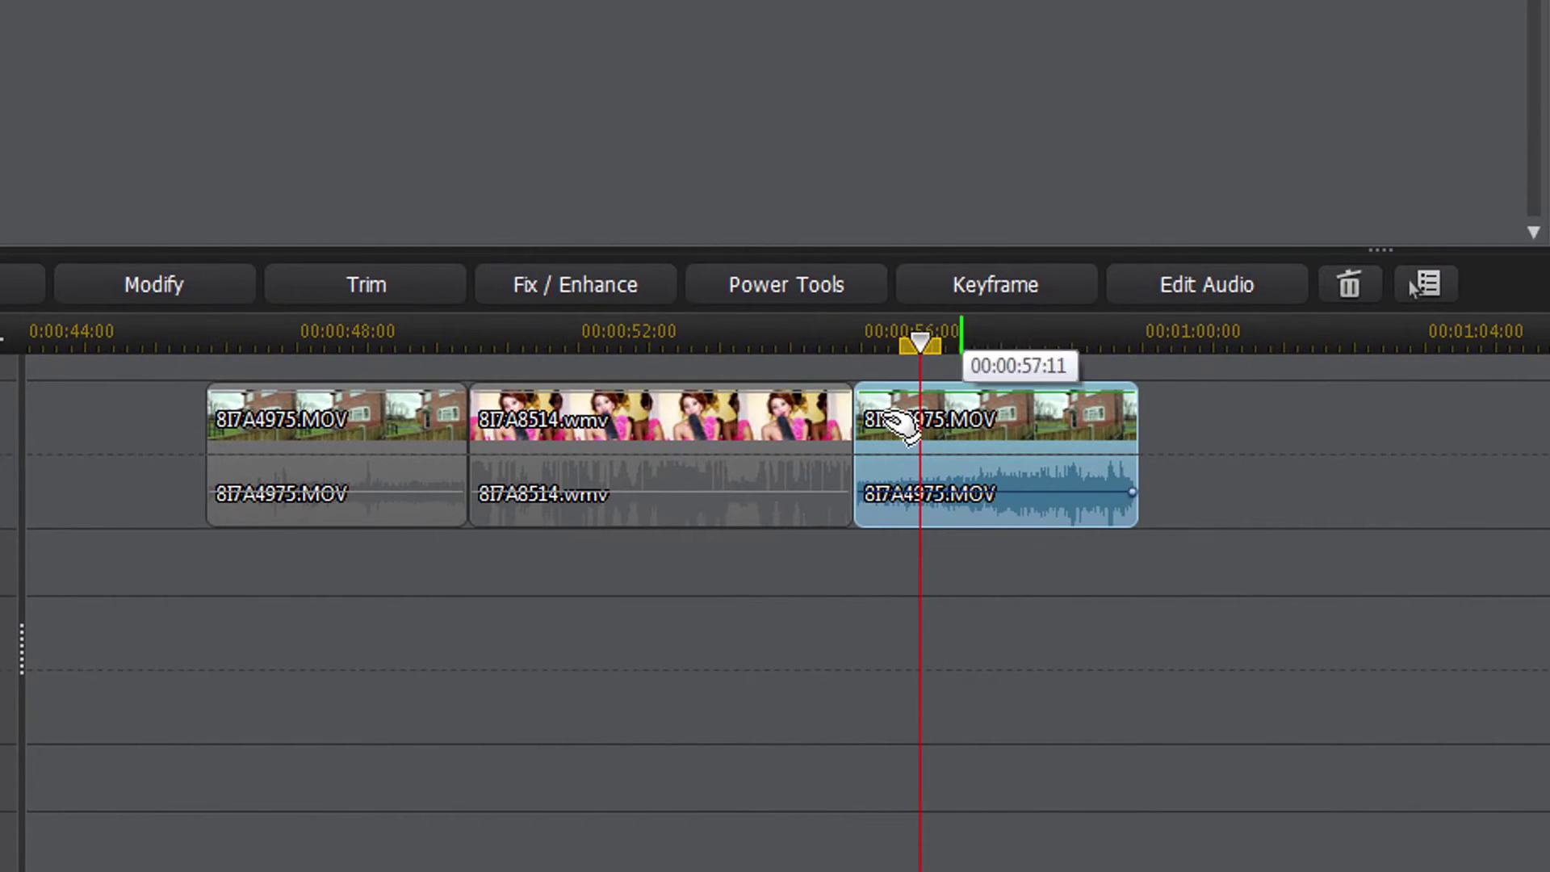
Apply the Blur transition at the cut between the first 8I7A4975.MOV clip and 8I7A8514.wmv, and play it back
drag(926, 345, 415, 371)
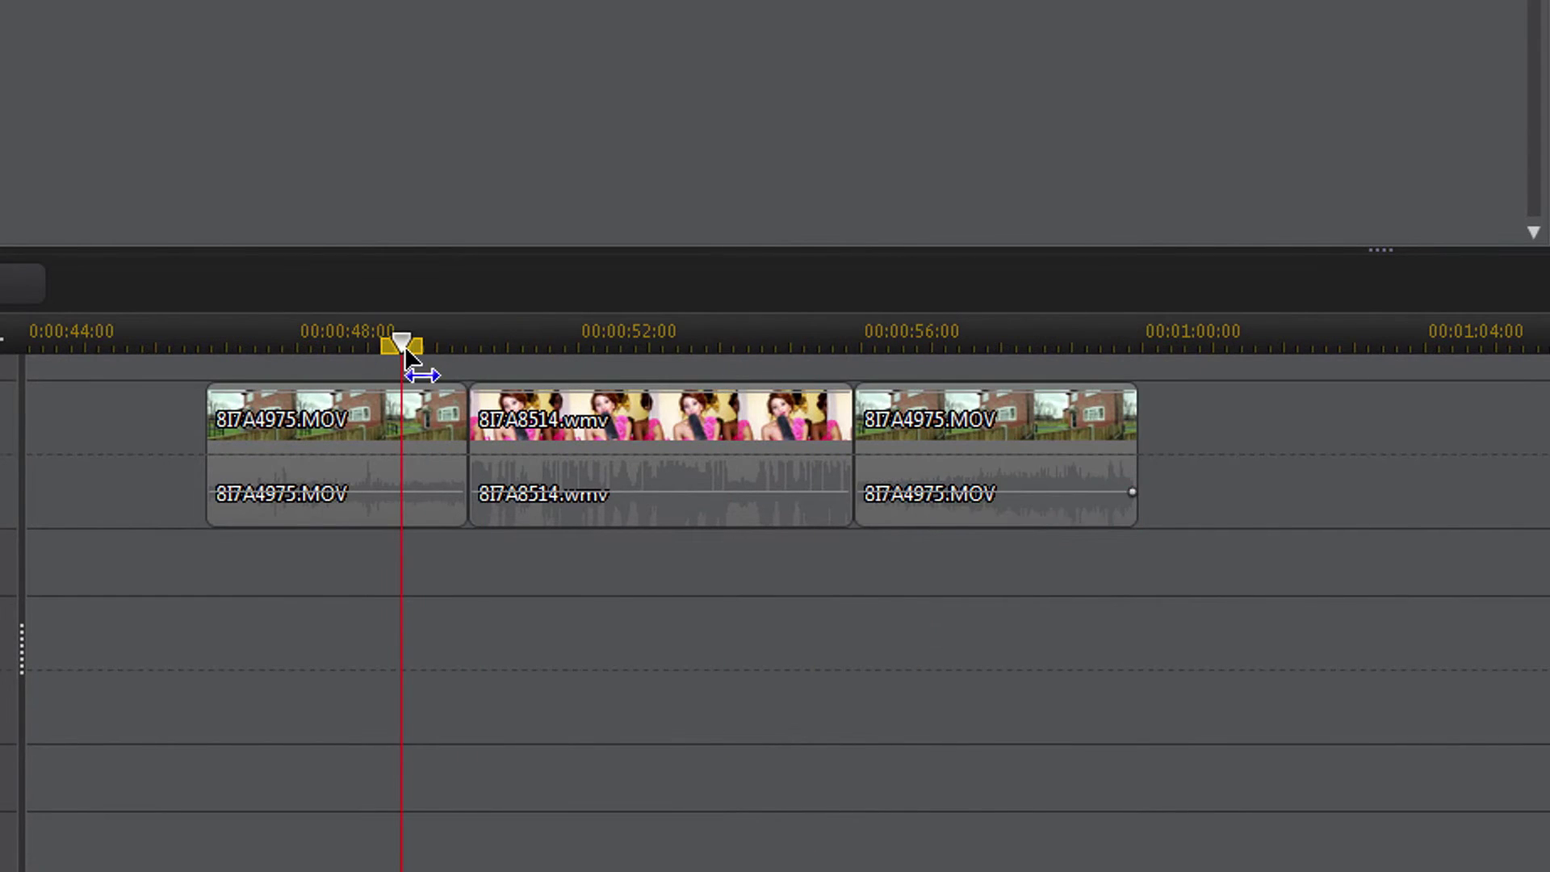
click(451, 472)
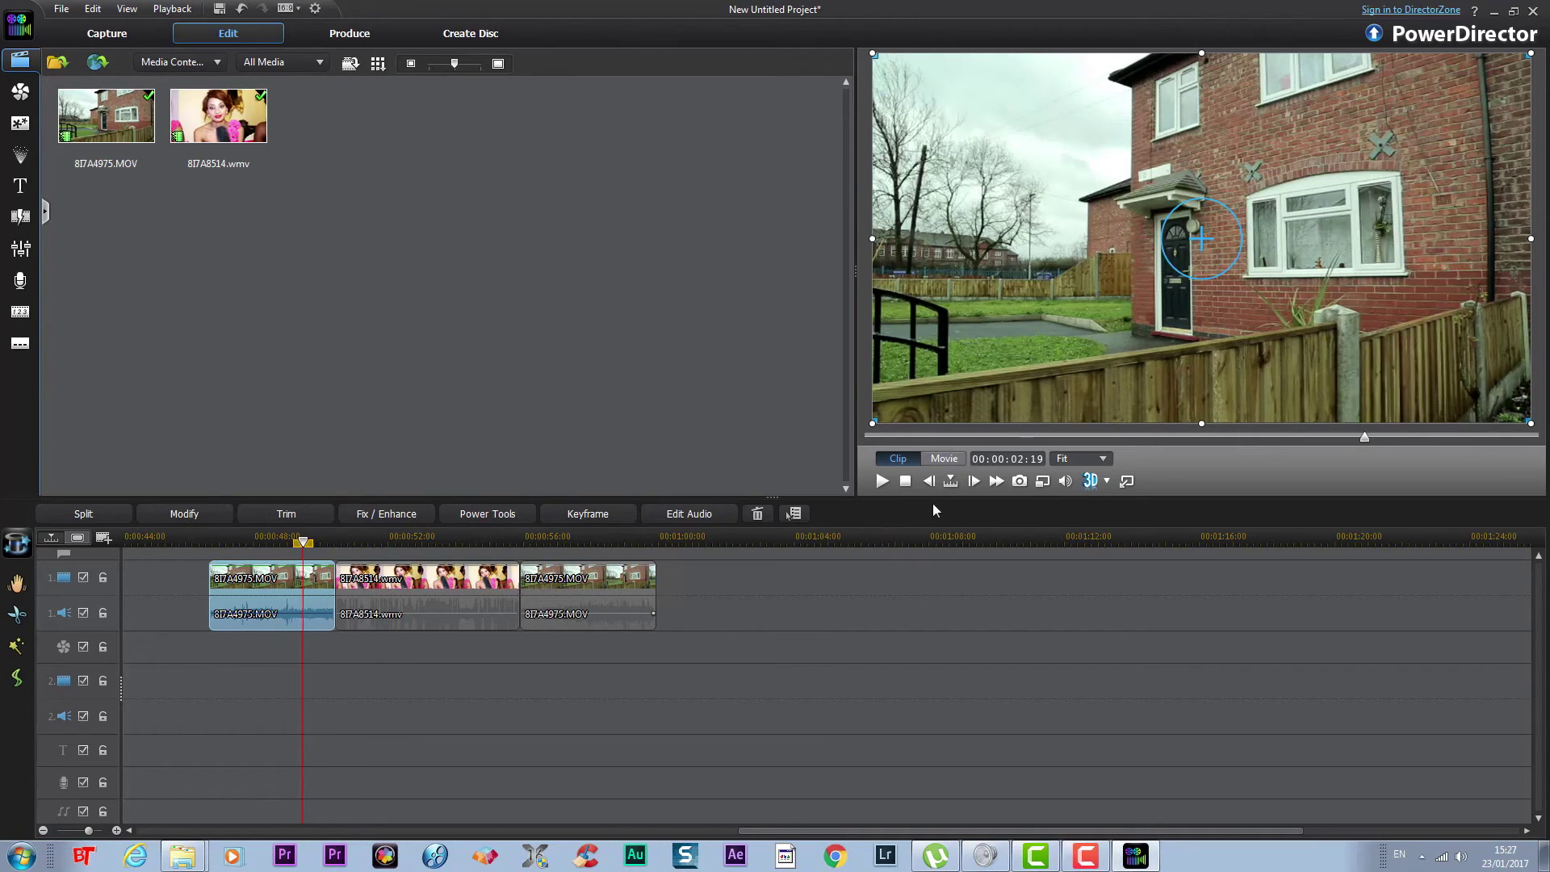
click(563, 538)
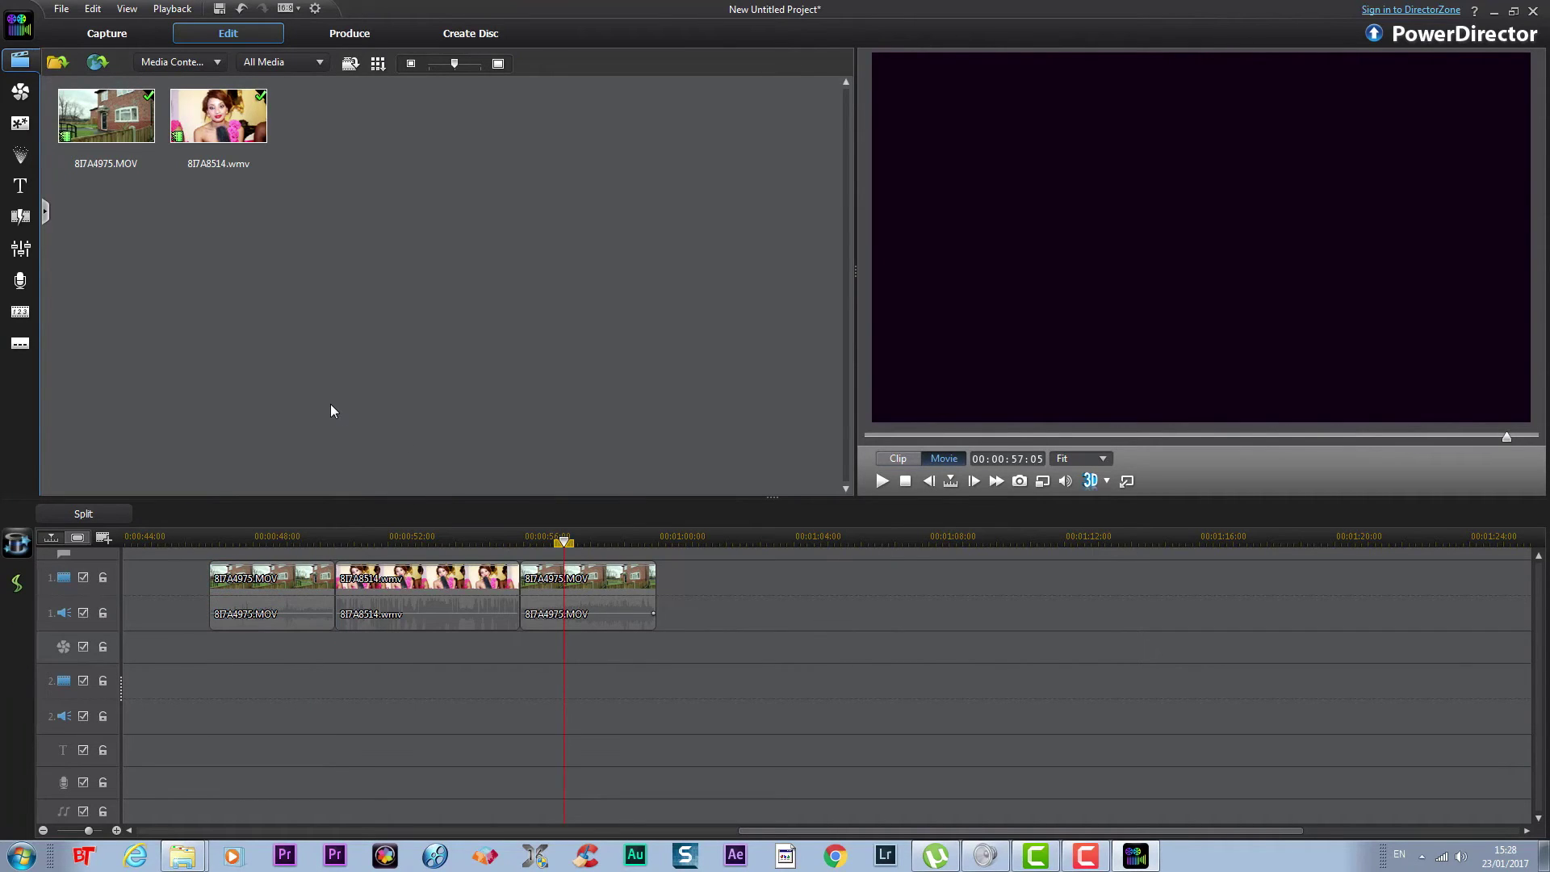
drag(563, 541, 333, 552)
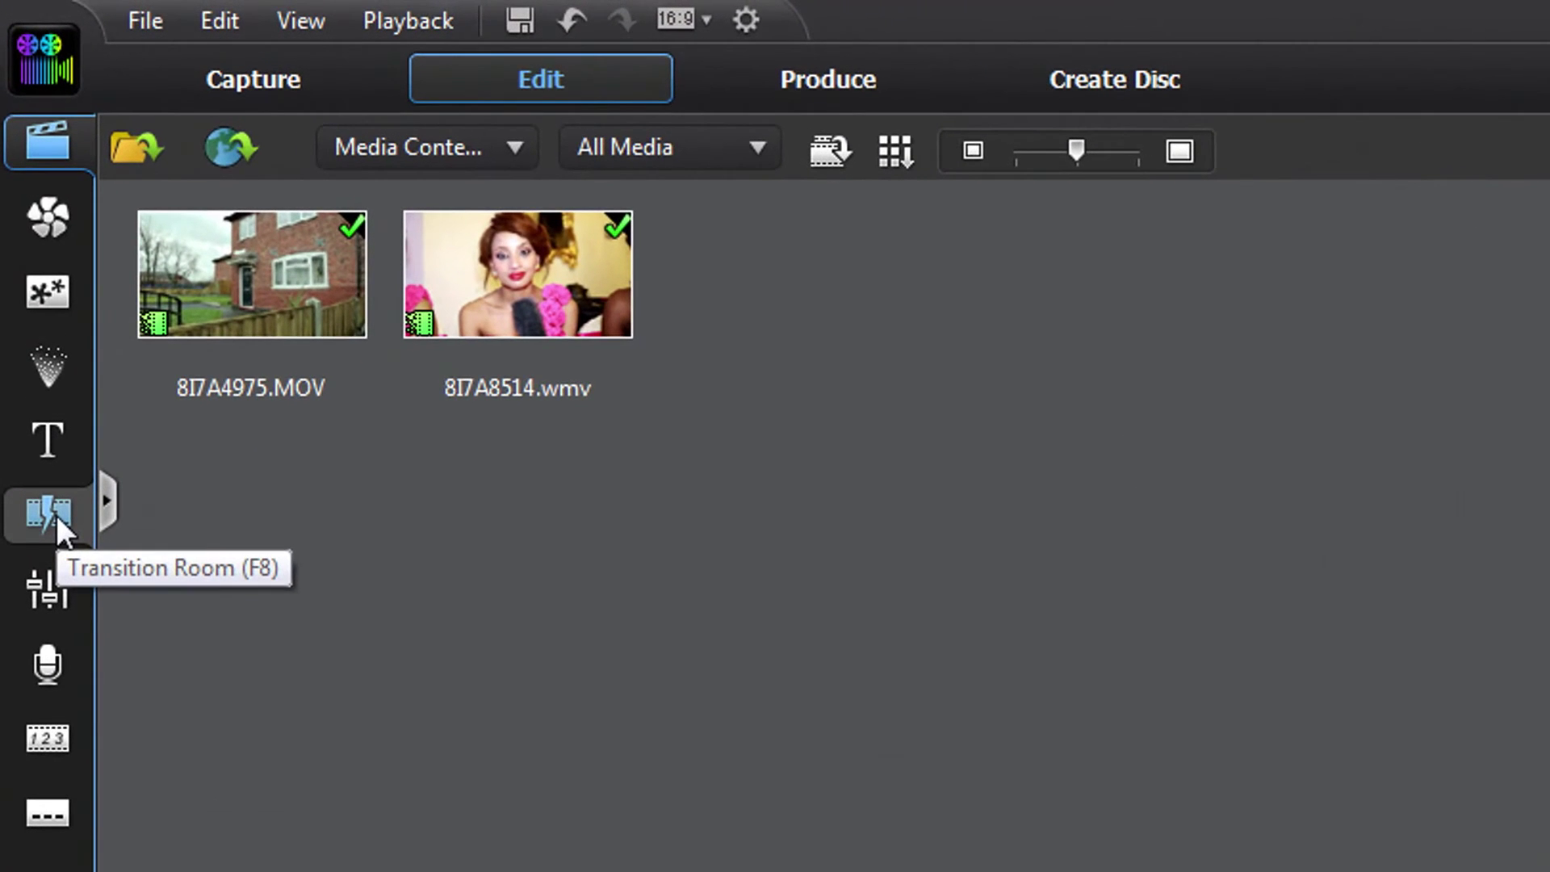
click(56, 515)
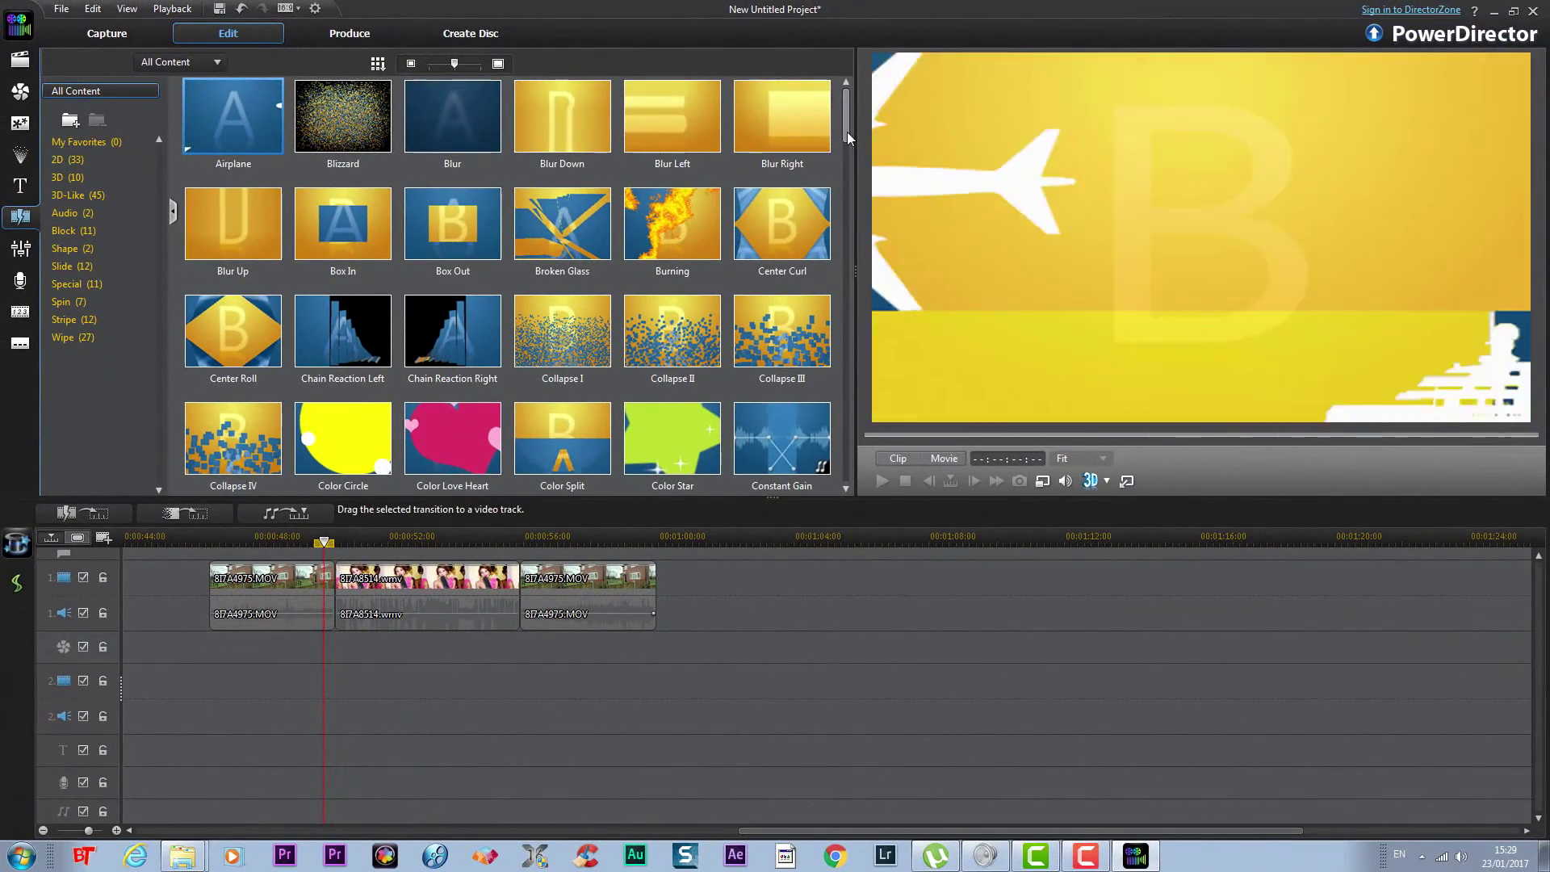
mouse_move(846, 134)
mouse_down()
mouse_move(850, 240)
mouse_move(845, 118)
mouse_up()
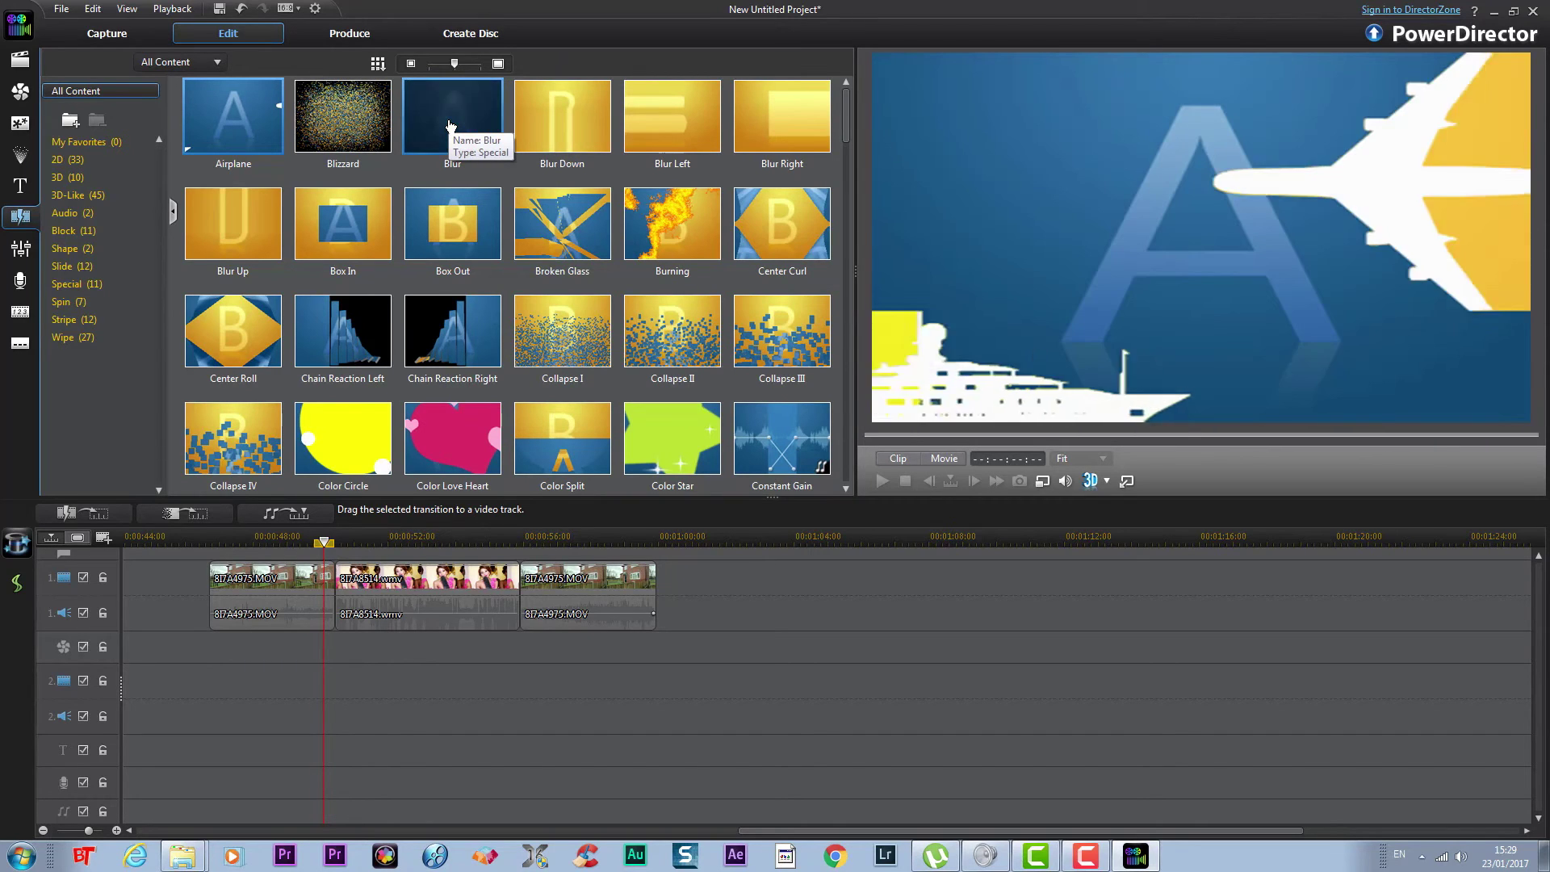
click(449, 125)
drag(356, 576, 335, 578)
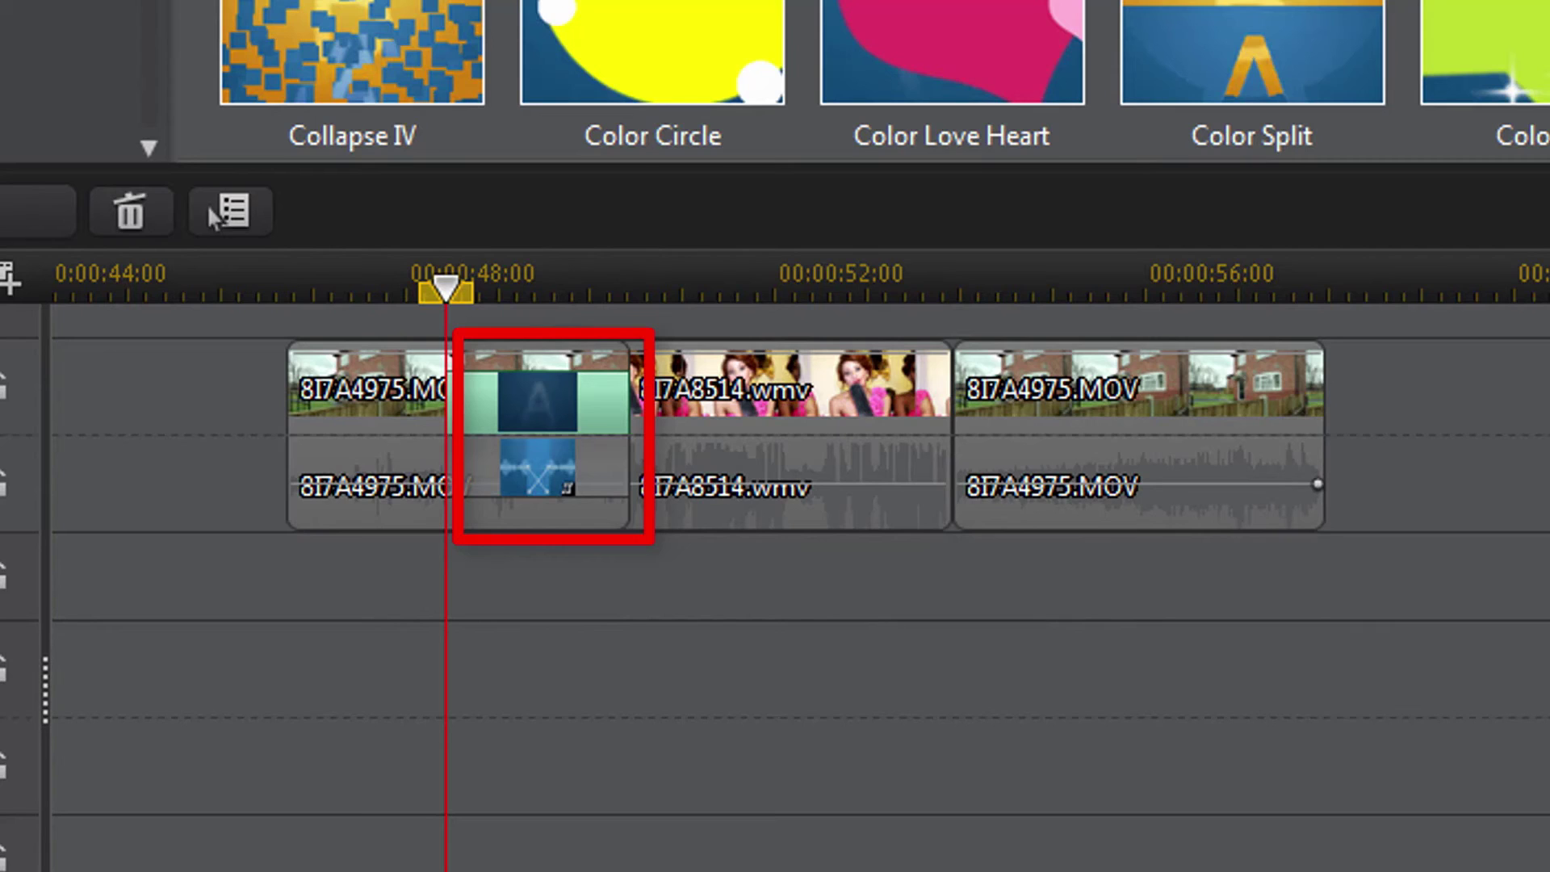
key(space)
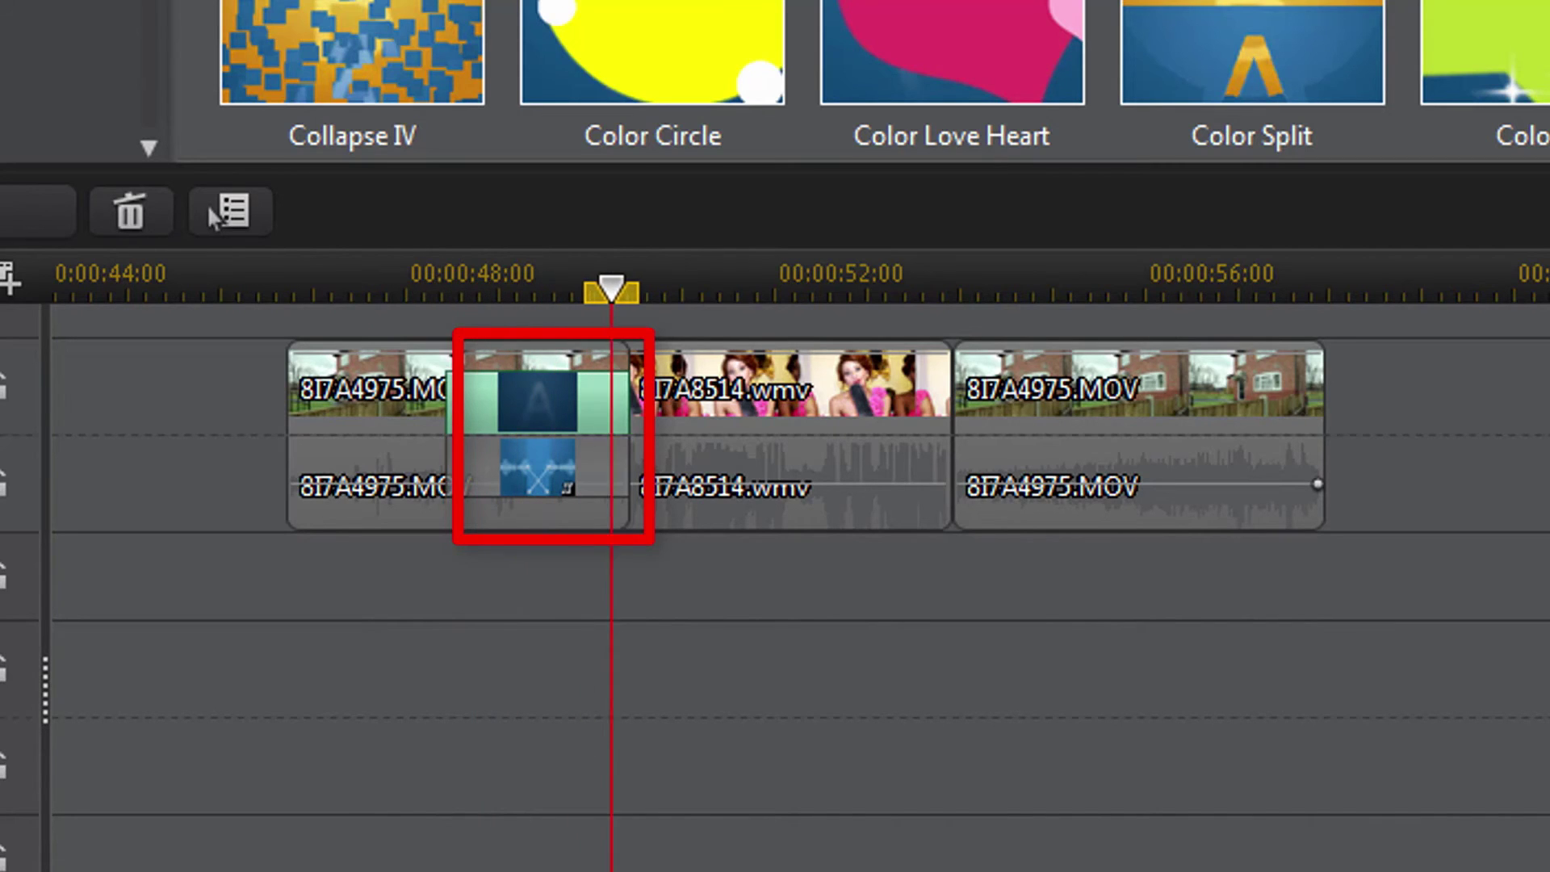
key(space)
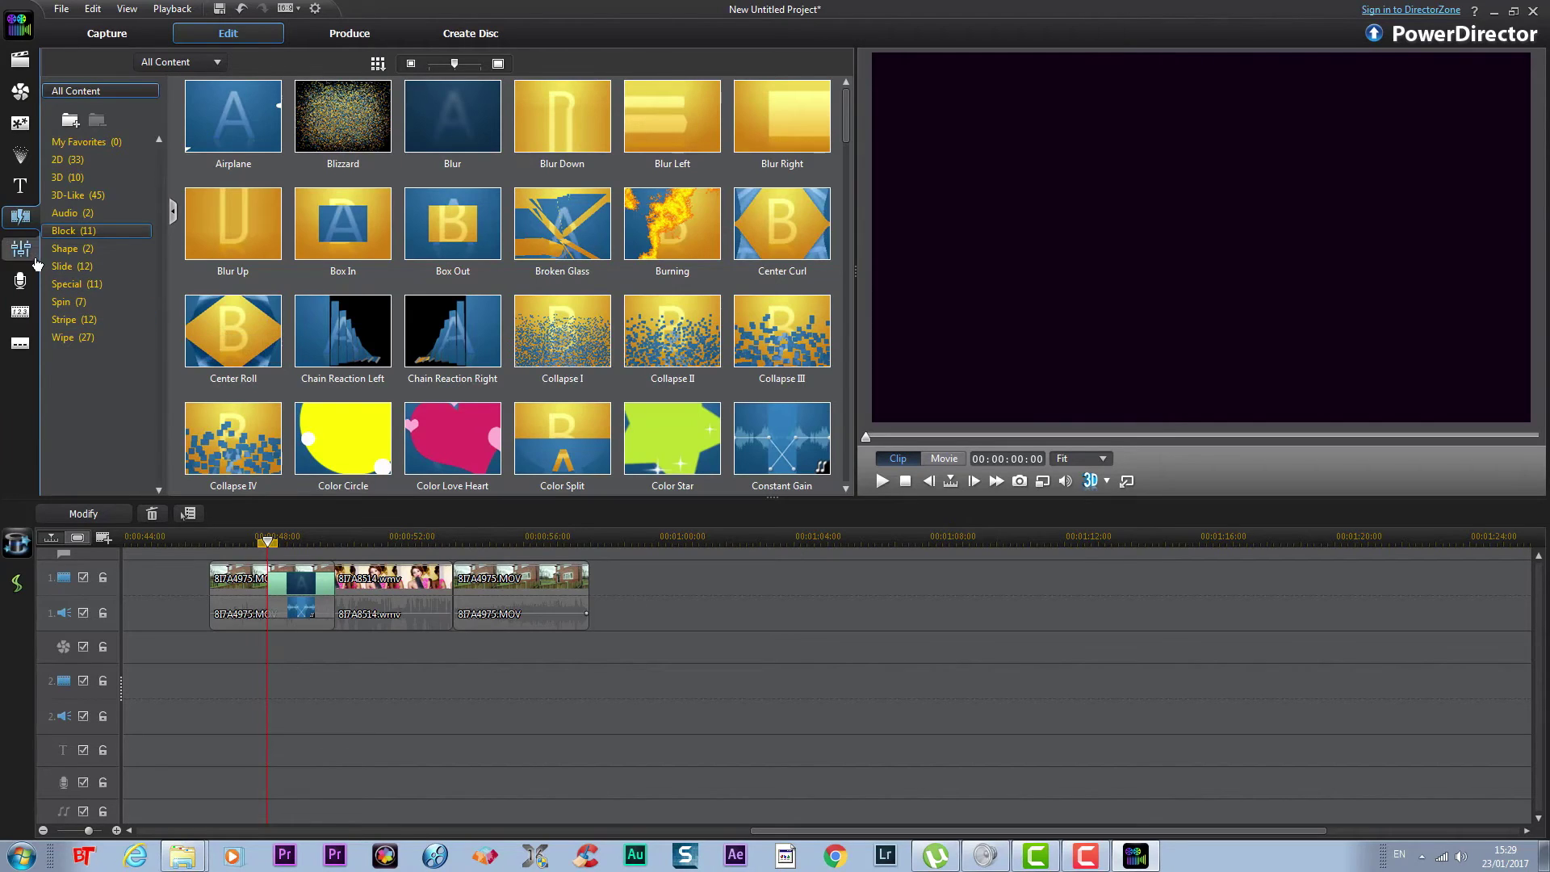
Place the Clover_01 title on the title track at the very beginning of the timeline
click(21, 186)
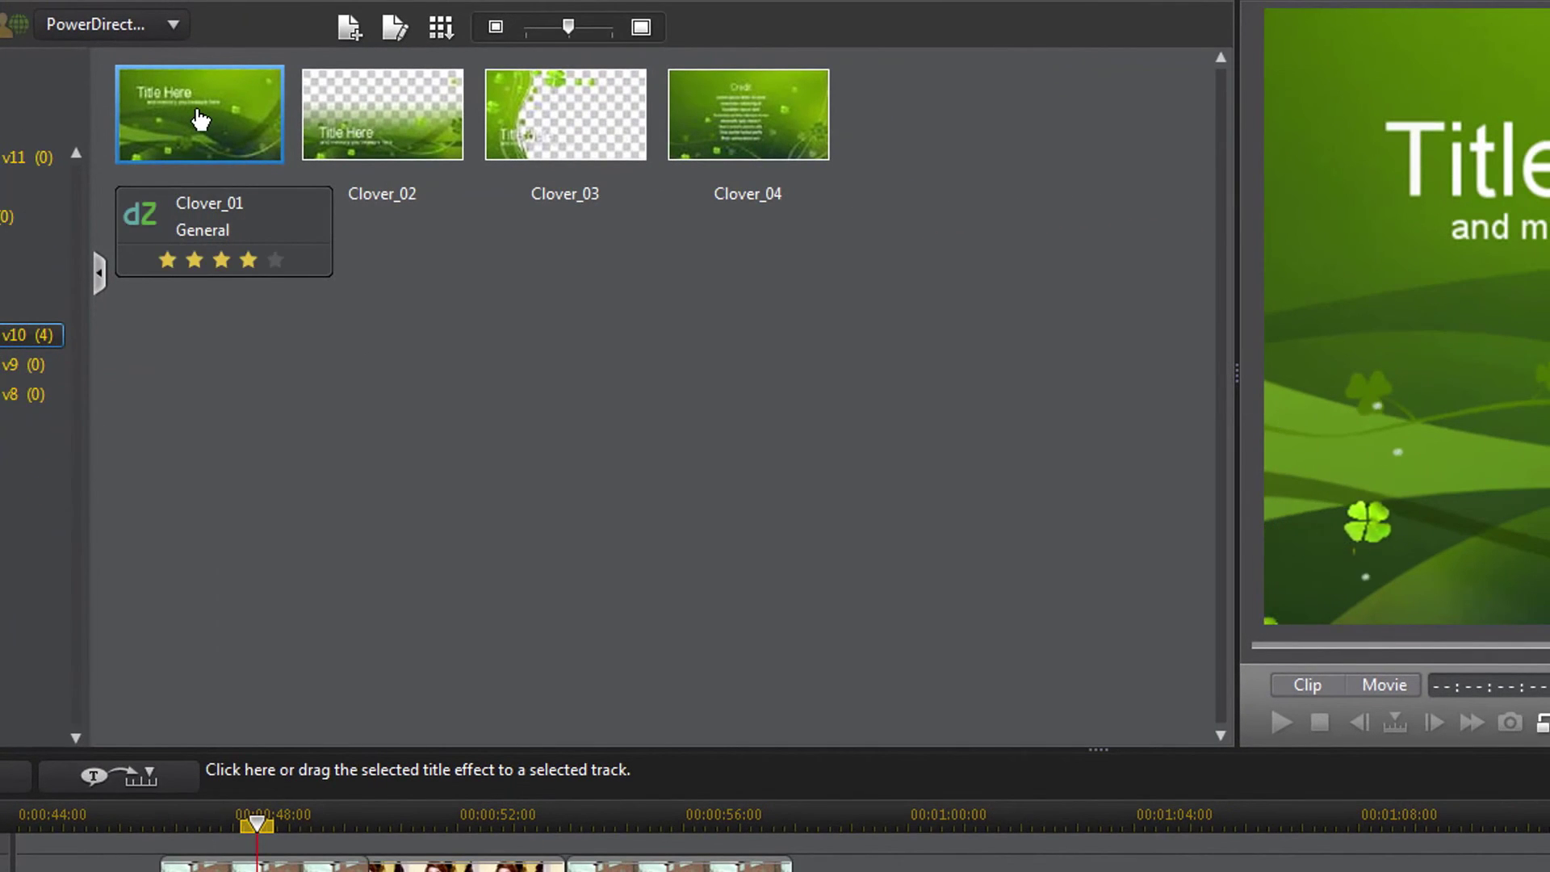
drag(198, 117, 74, 871)
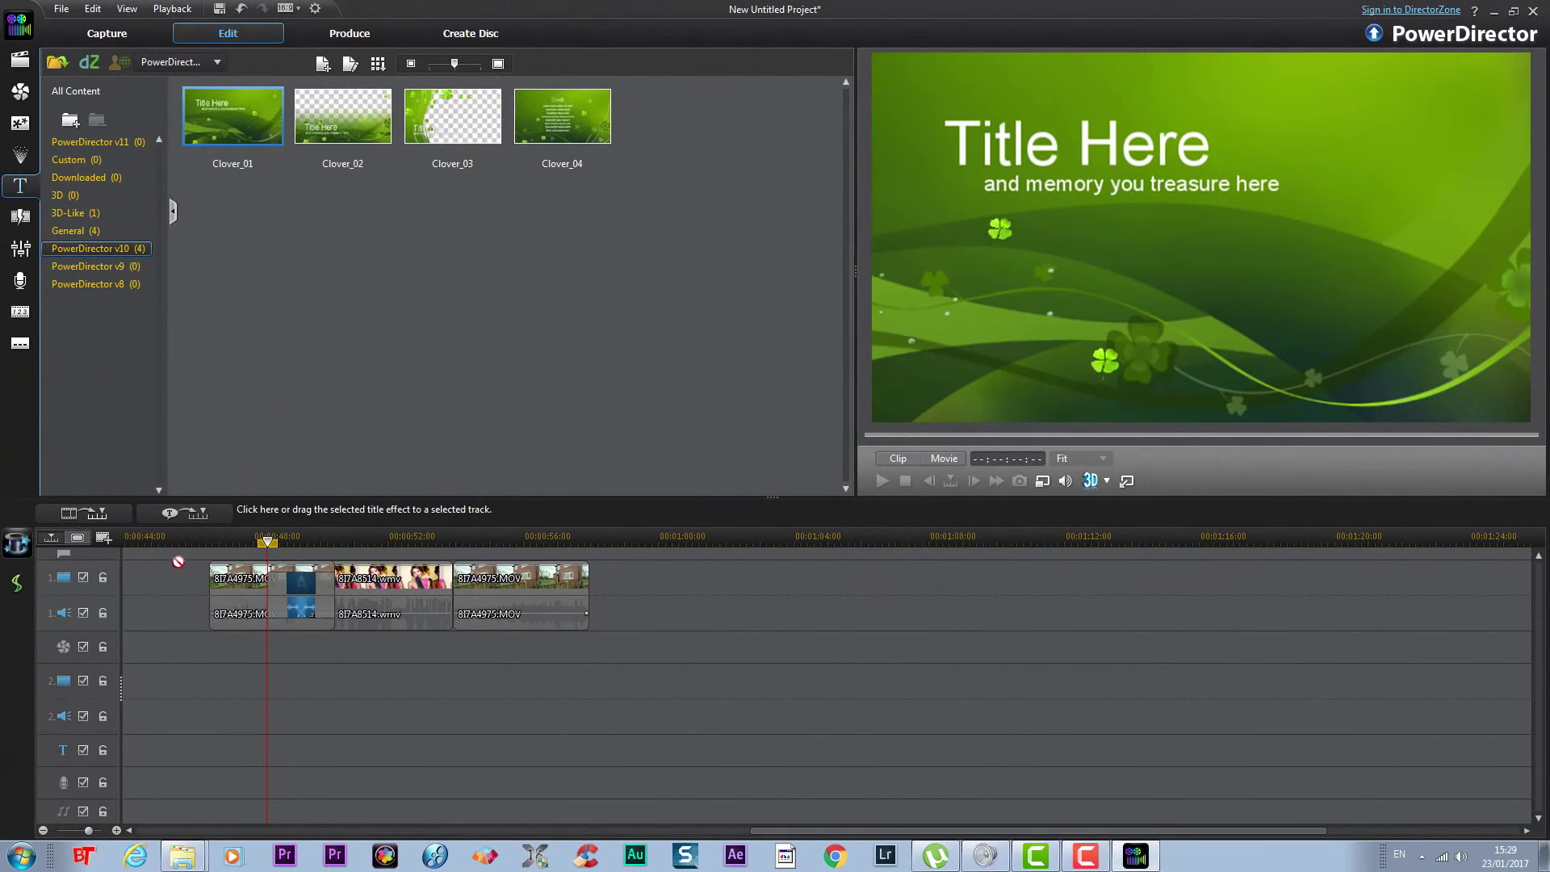
drag(155, 584, 124, 752)
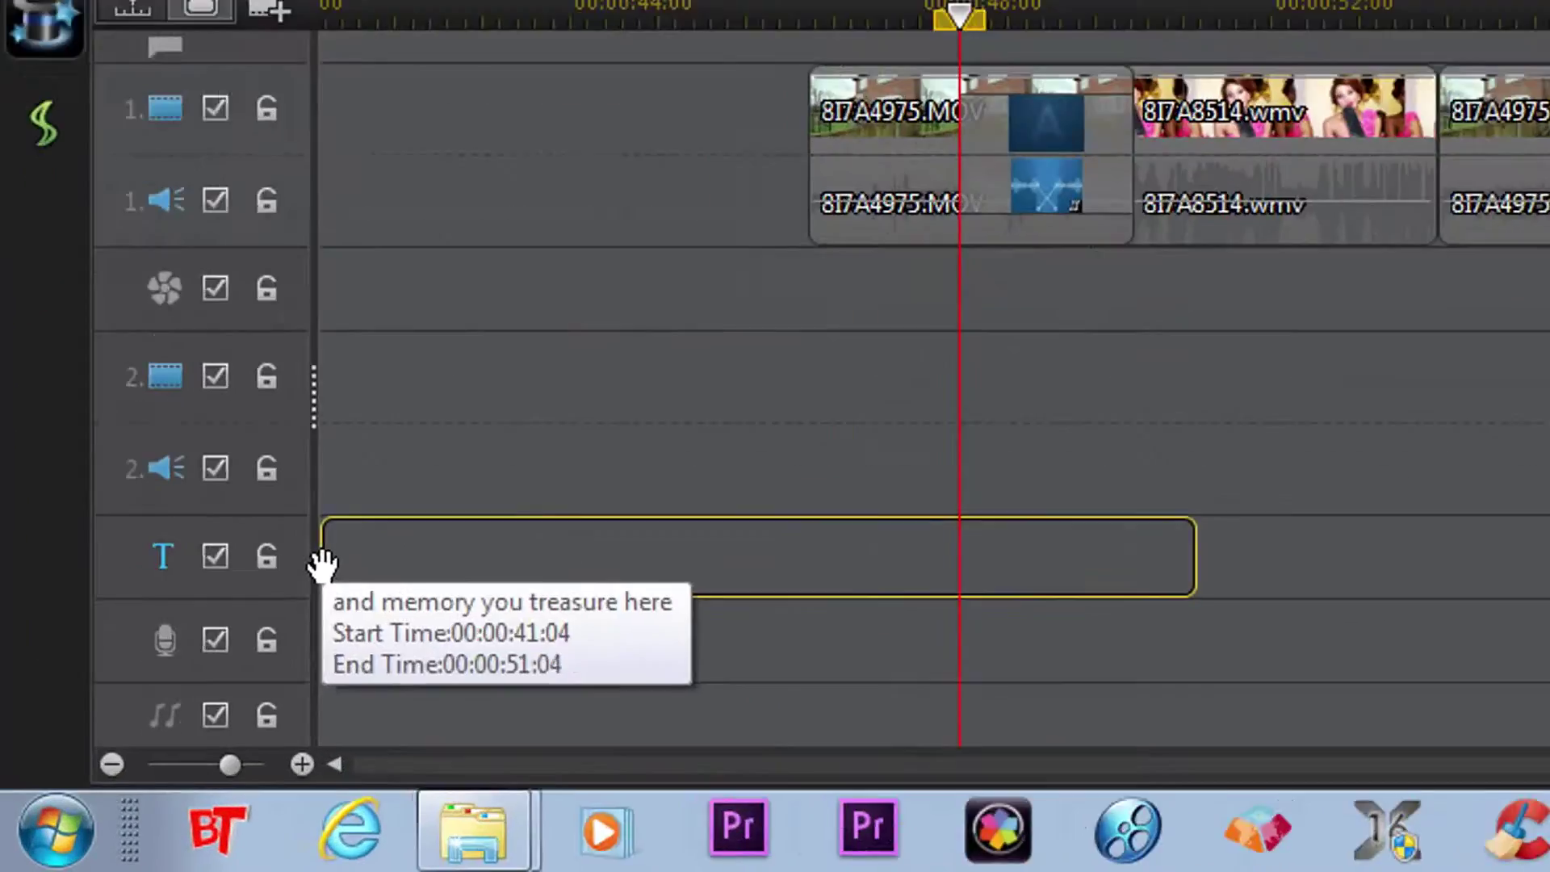
drag(321, 565, 321, 564)
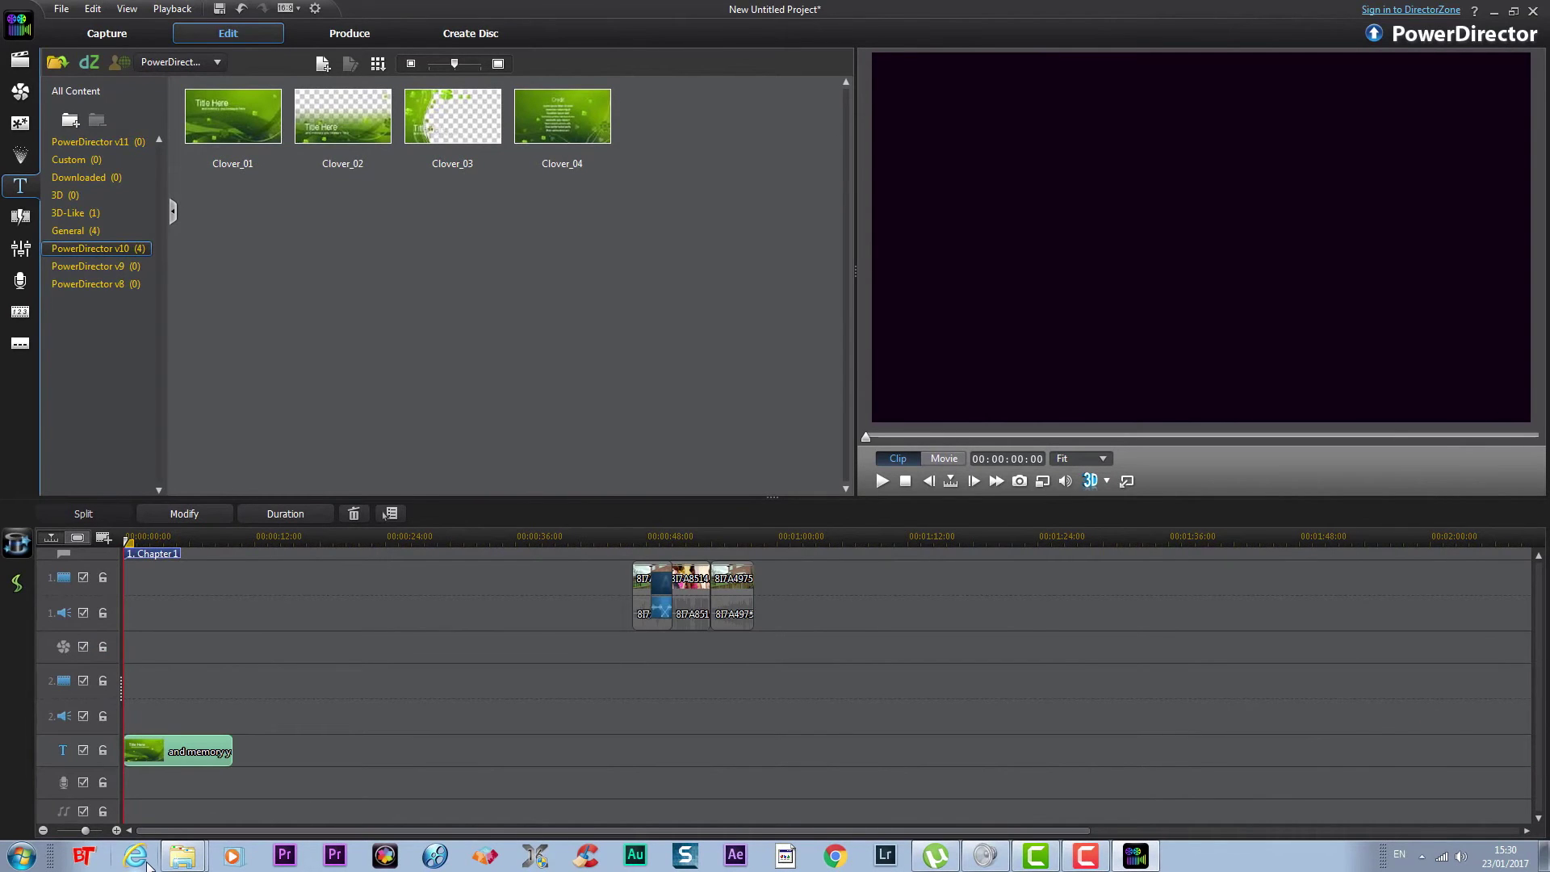
mouse_move(179, 857)
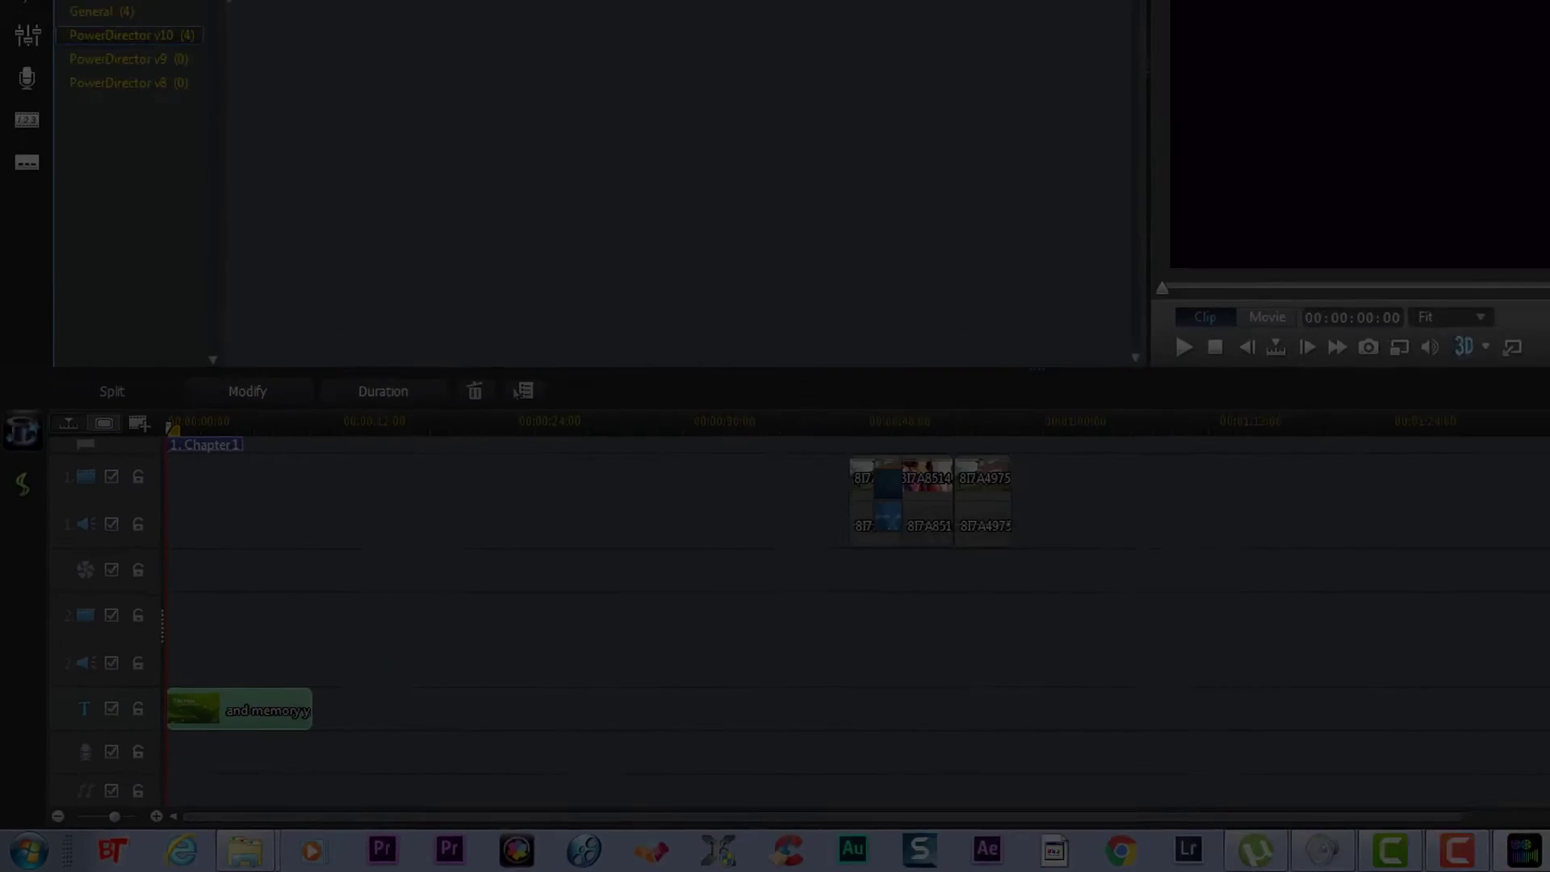
Shorten the Clover_01 title to about 5 seconds and move all three video clips together so they start directly after it
click(27, 118)
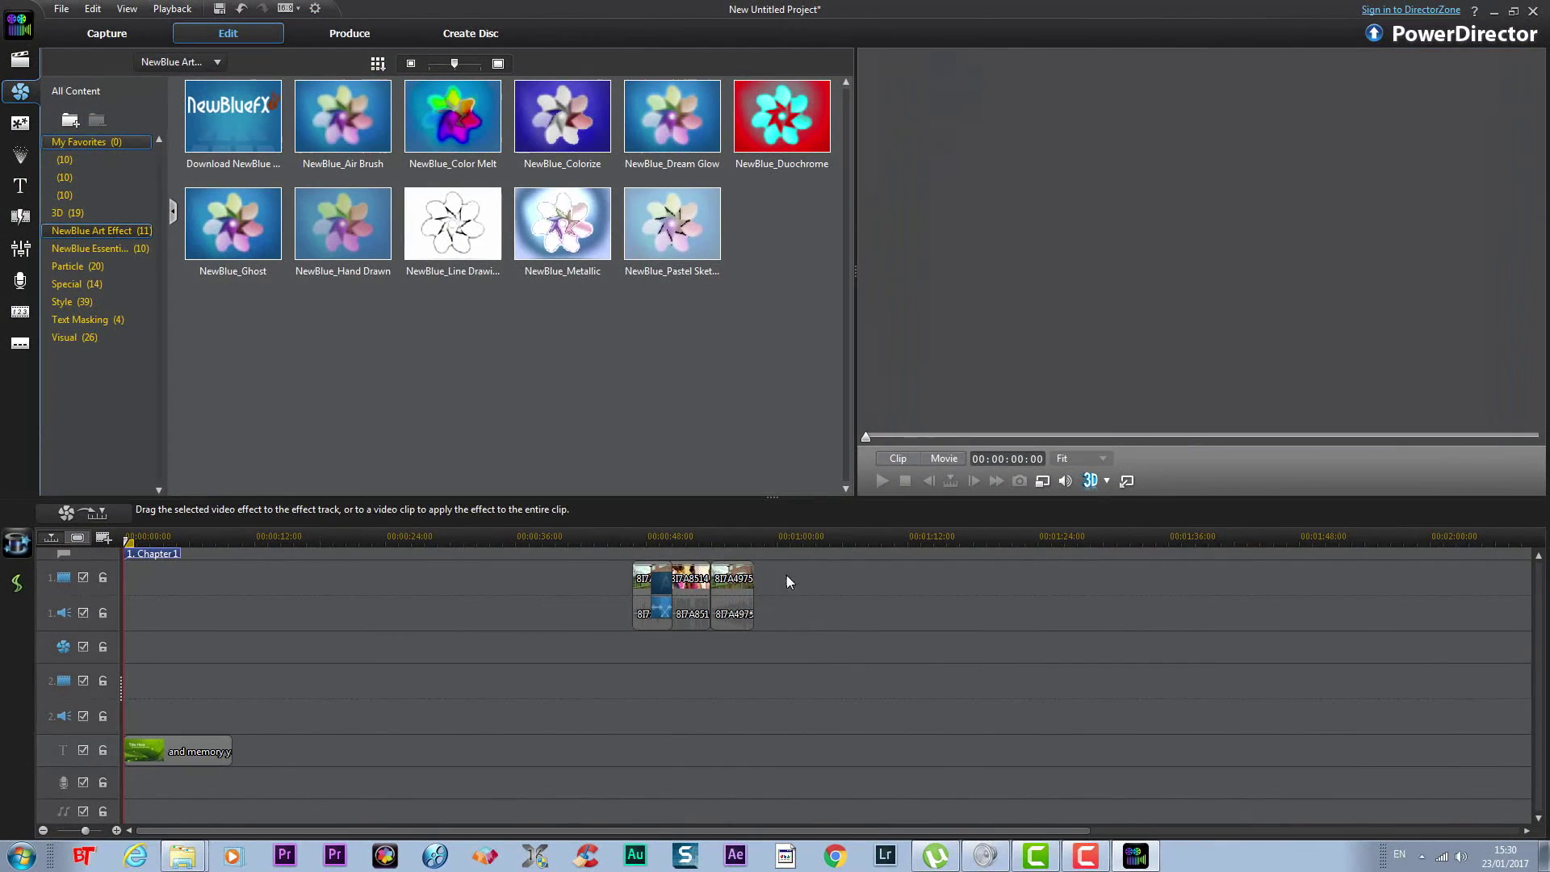
drag(787, 581, 638, 645)
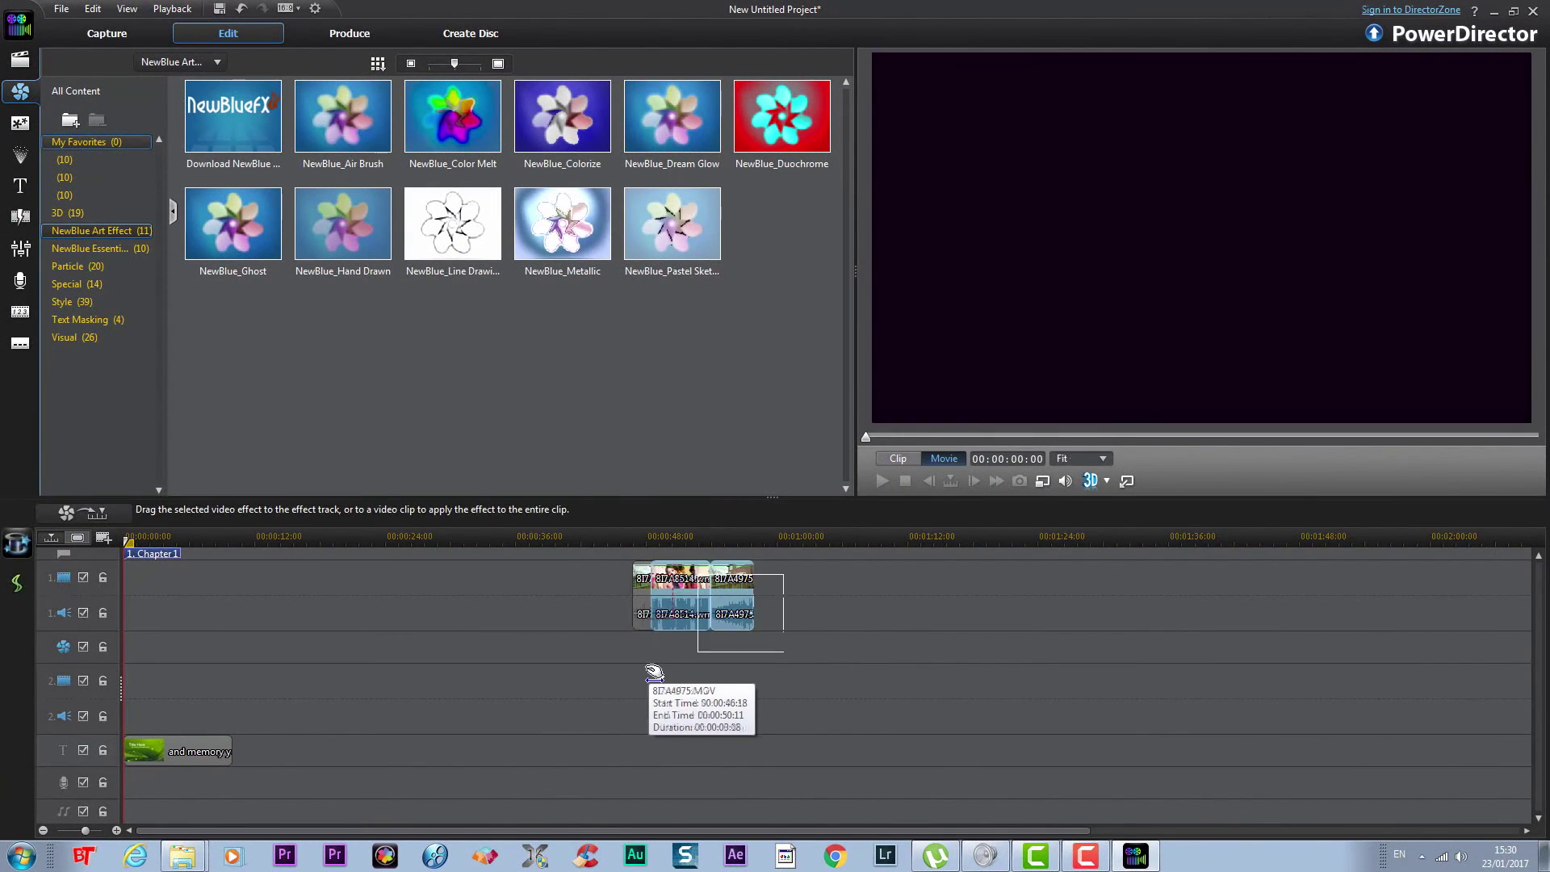
drag(646, 594, 173, 591)
click(142, 755)
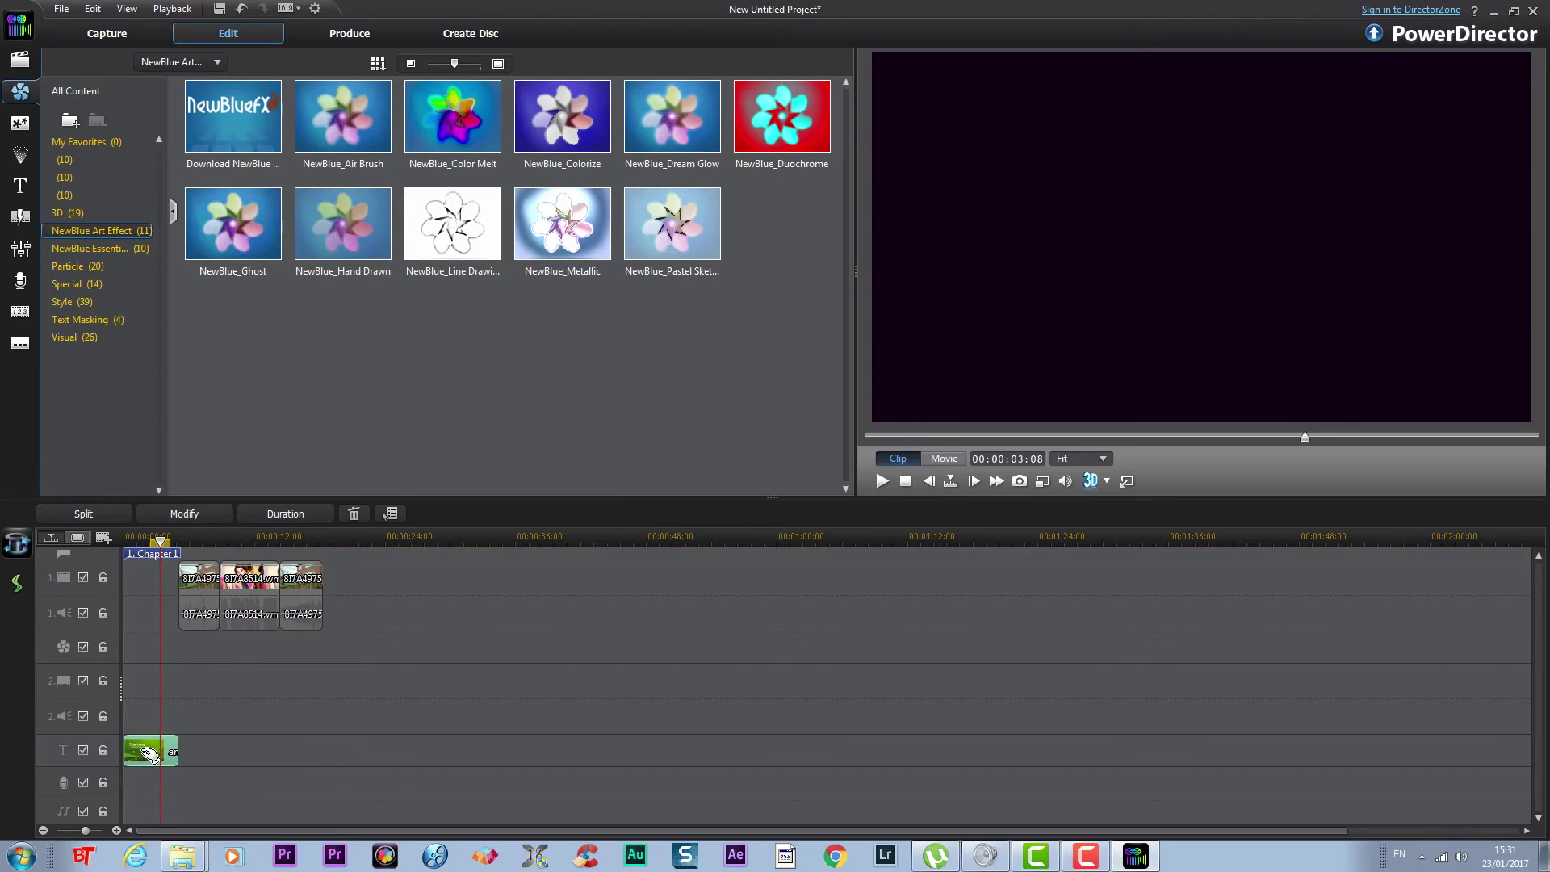
Open the Clover_01 title in the Title Designer and set the font of "Title Here" to Ethiopic WashRa Bold
double_click(142, 754)
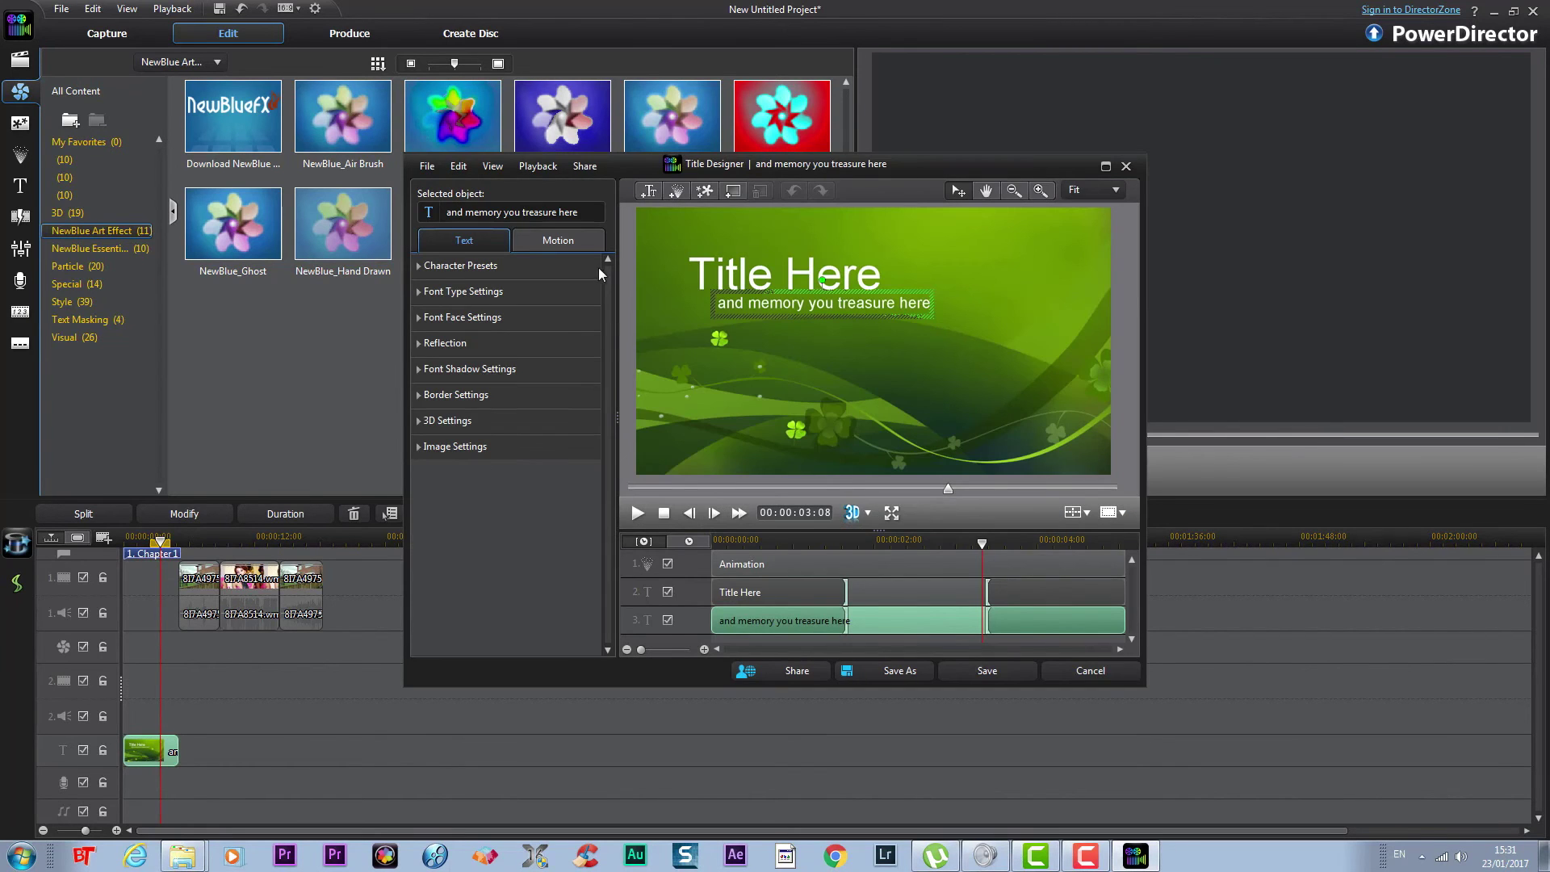
drag(767, 167, 695, 183)
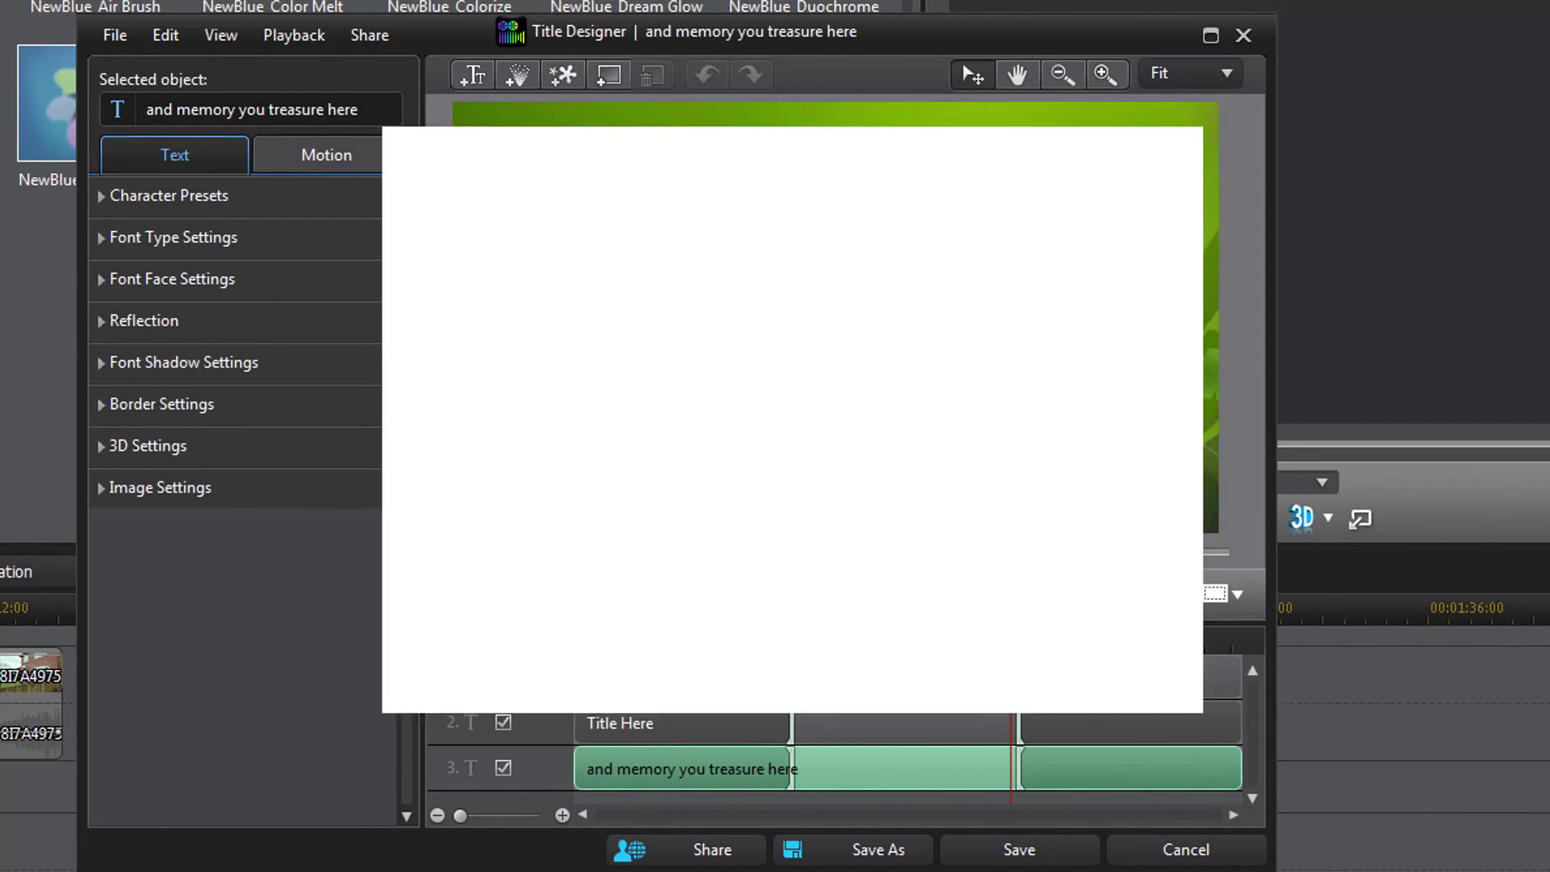
drag(870, 35, 811, 35)
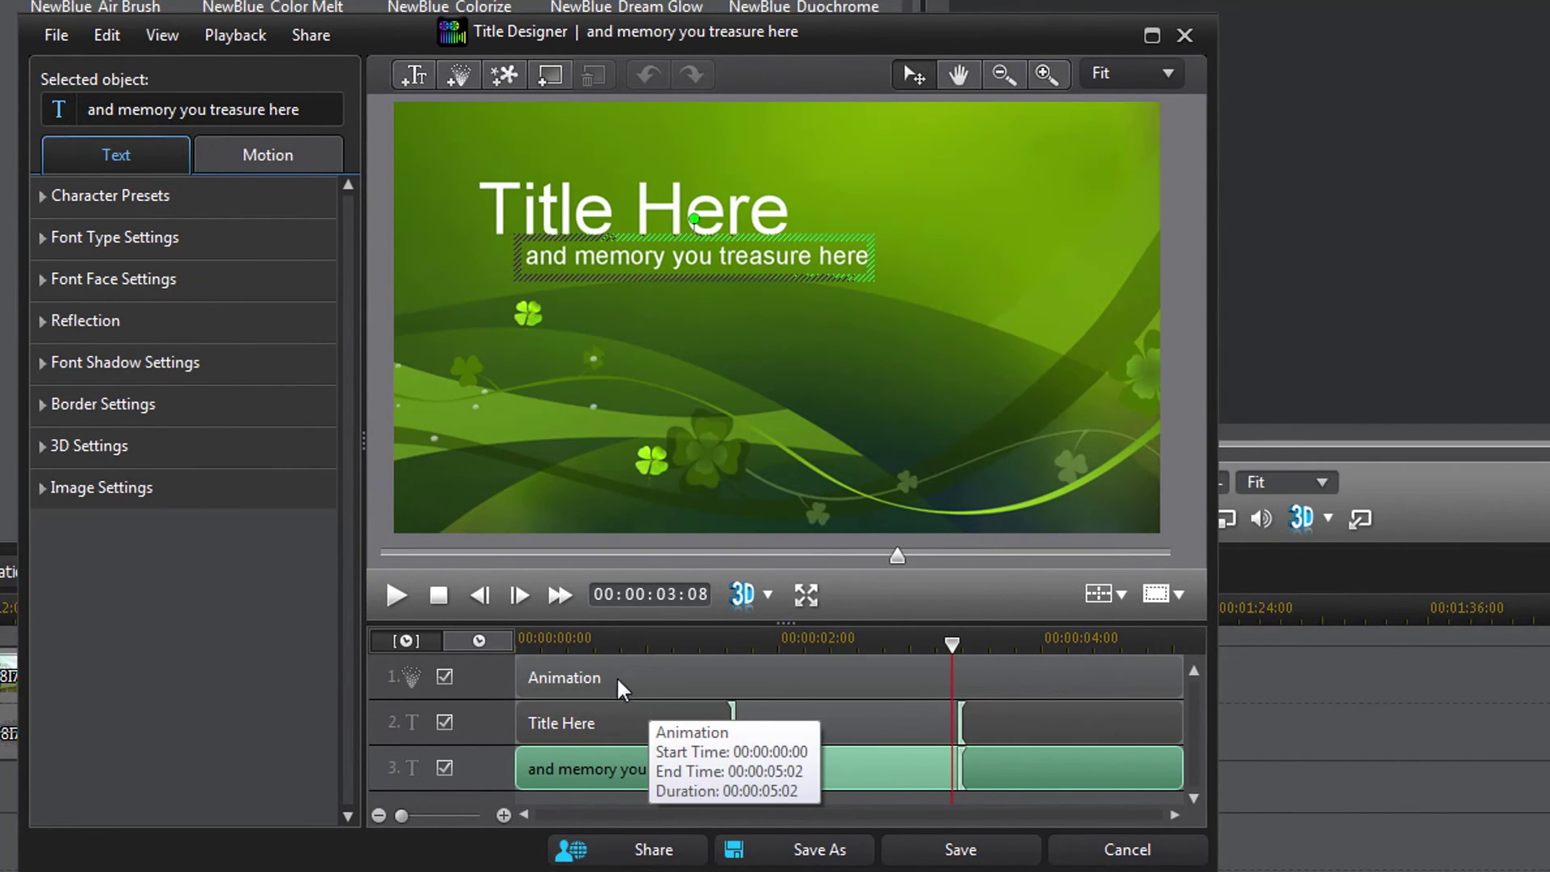
click(770, 212)
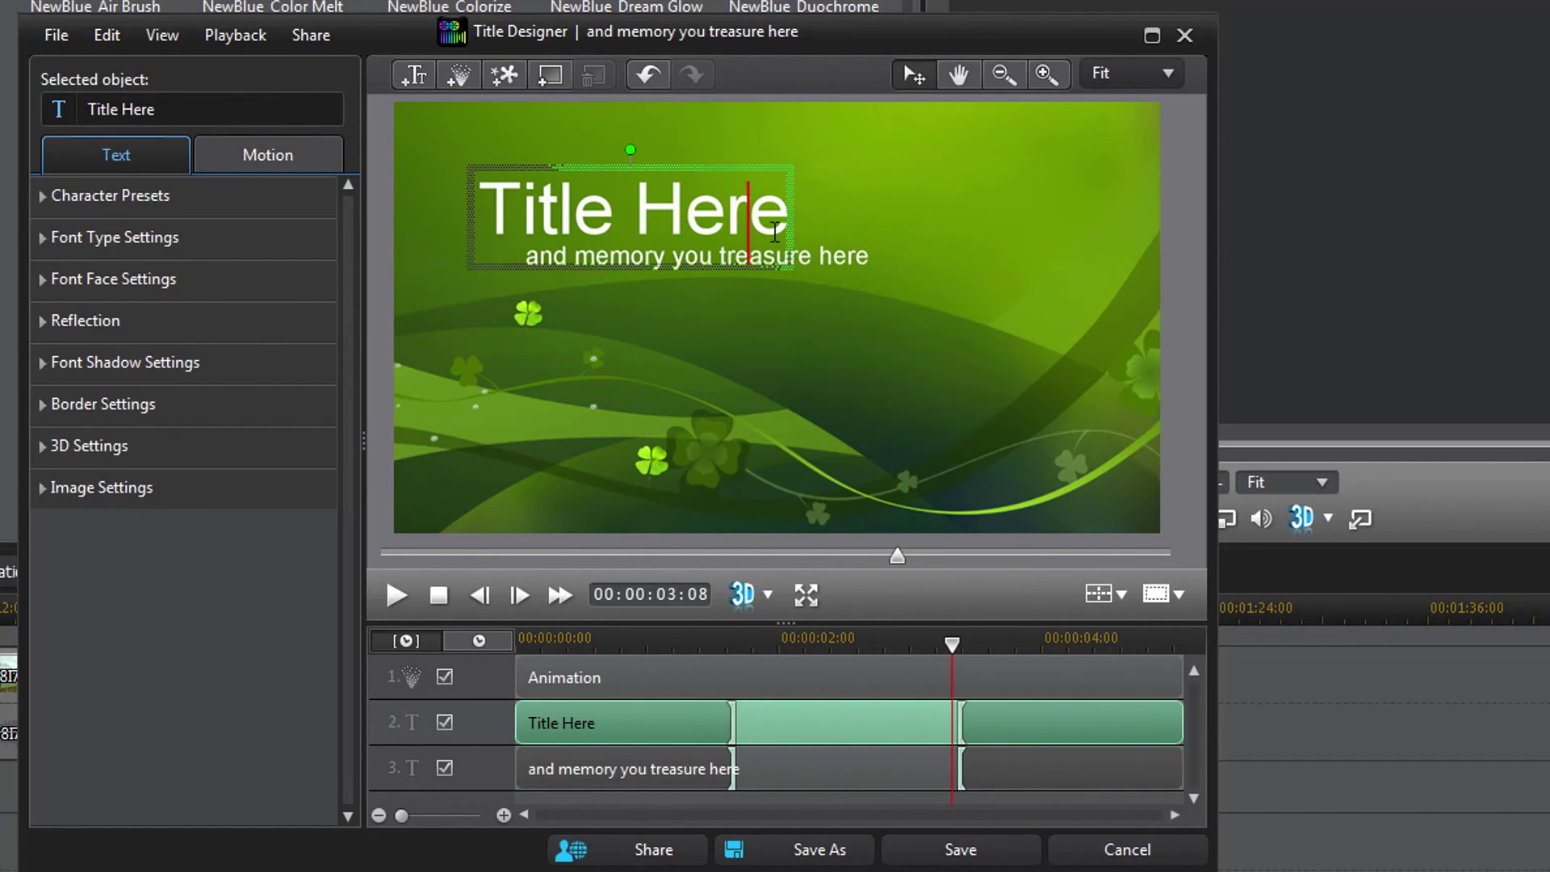
drag(783, 218, 476, 216)
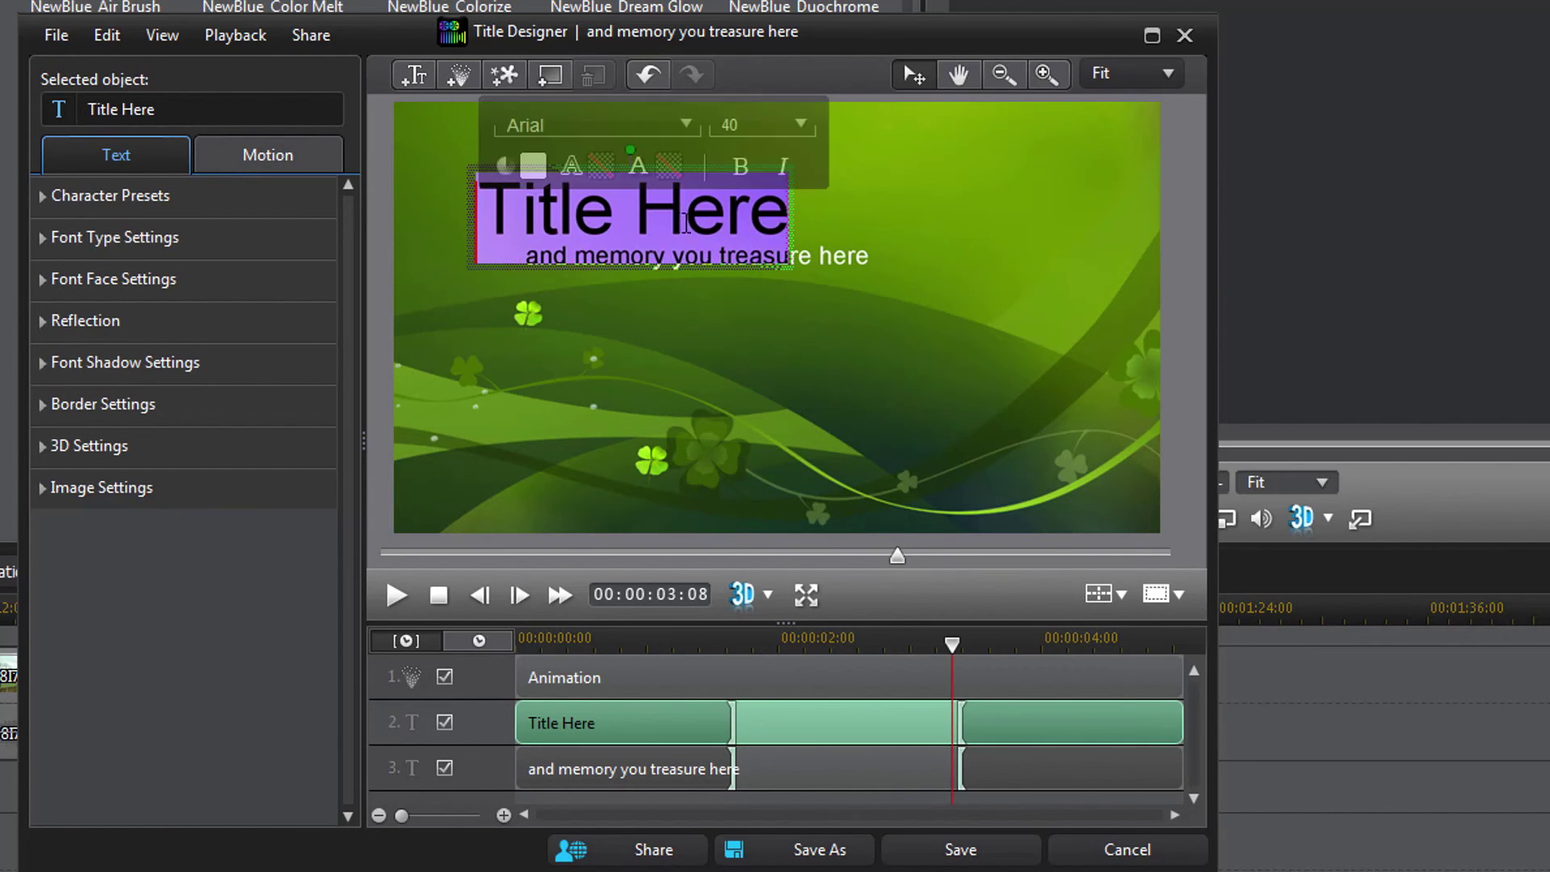
click(687, 125)
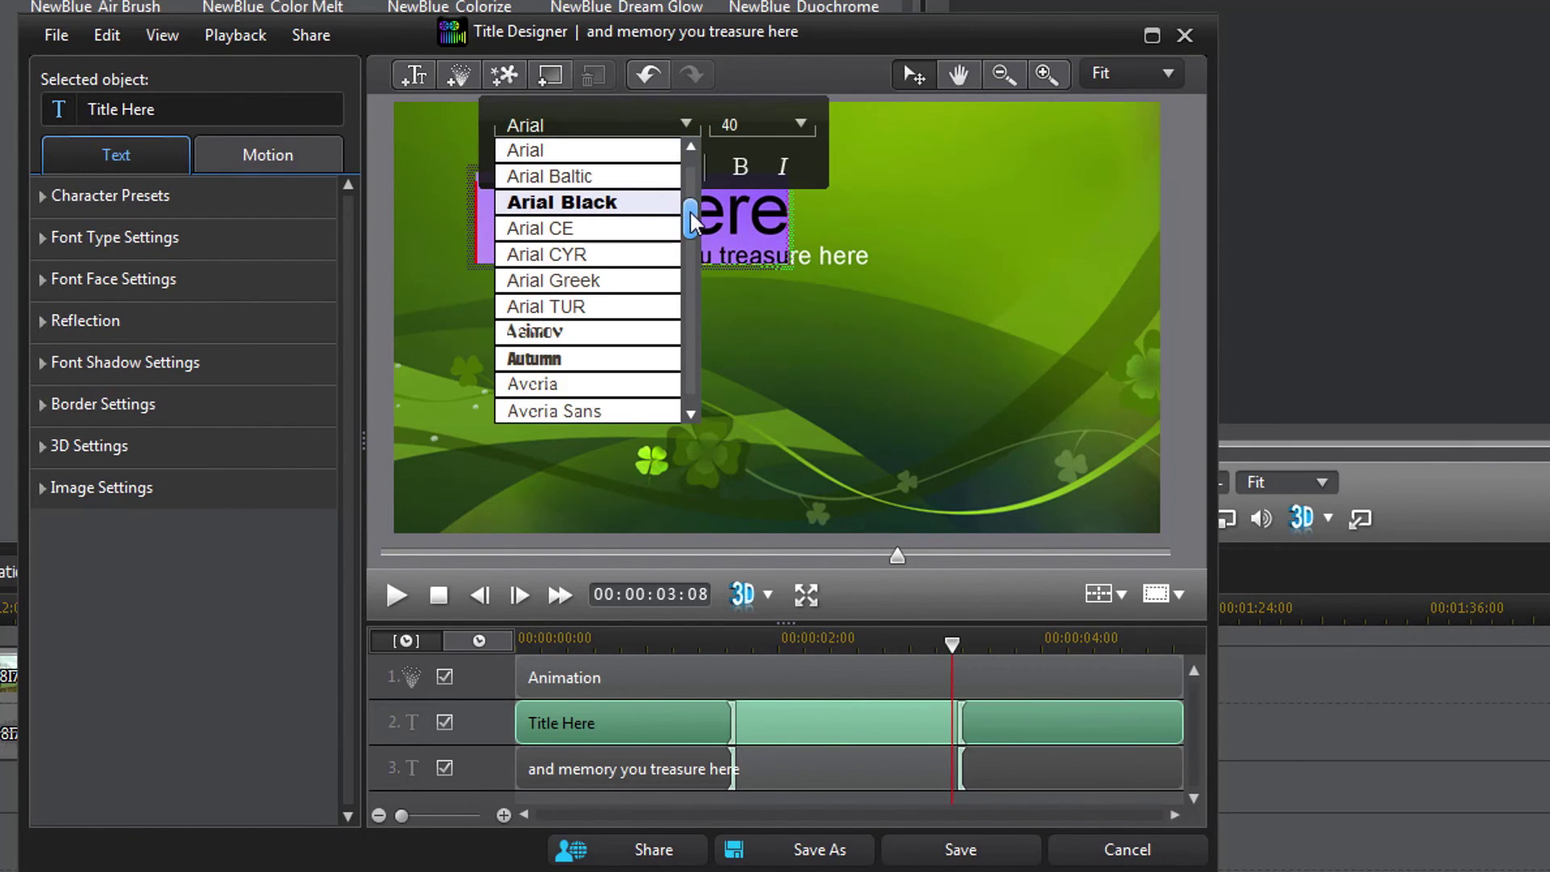
drag(691, 212, 692, 254)
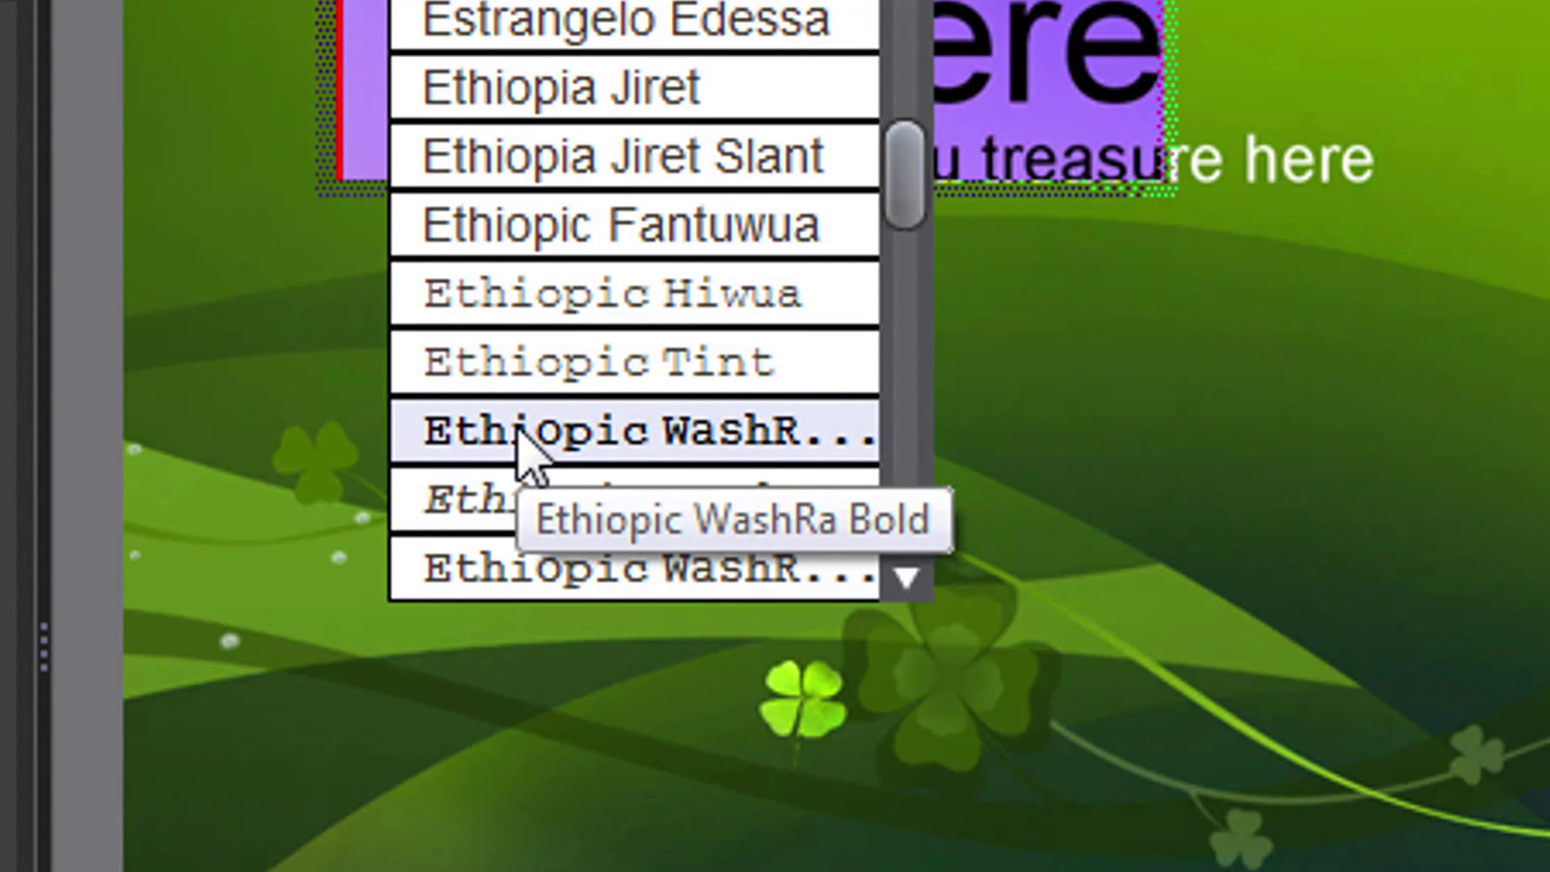
click(521, 435)
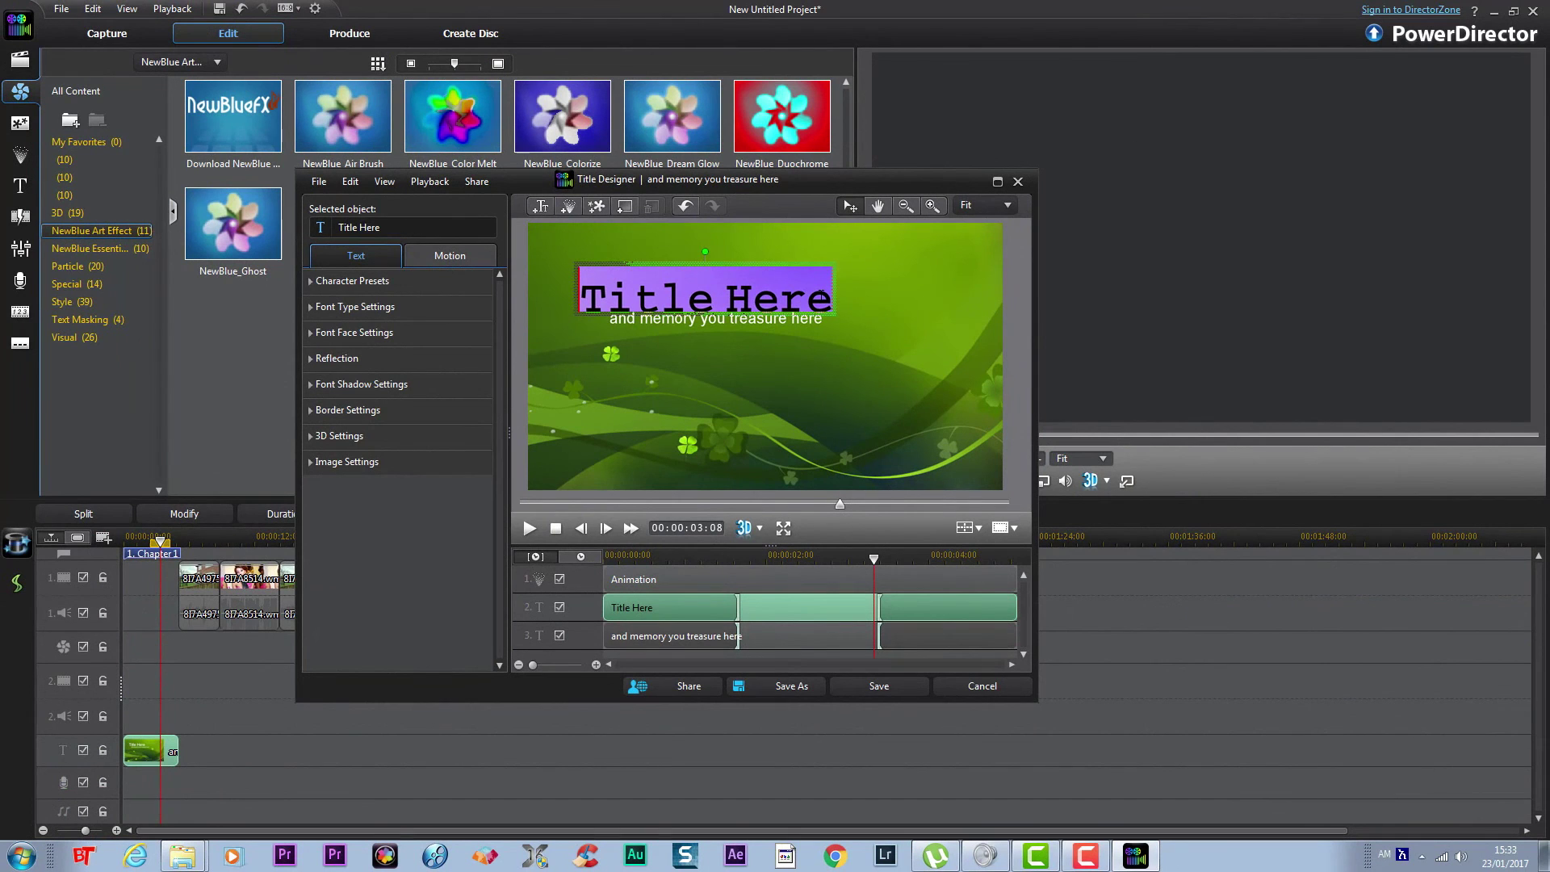
Replace the "Title Here" text with "ኢተርቪው"
key(BackSpace)
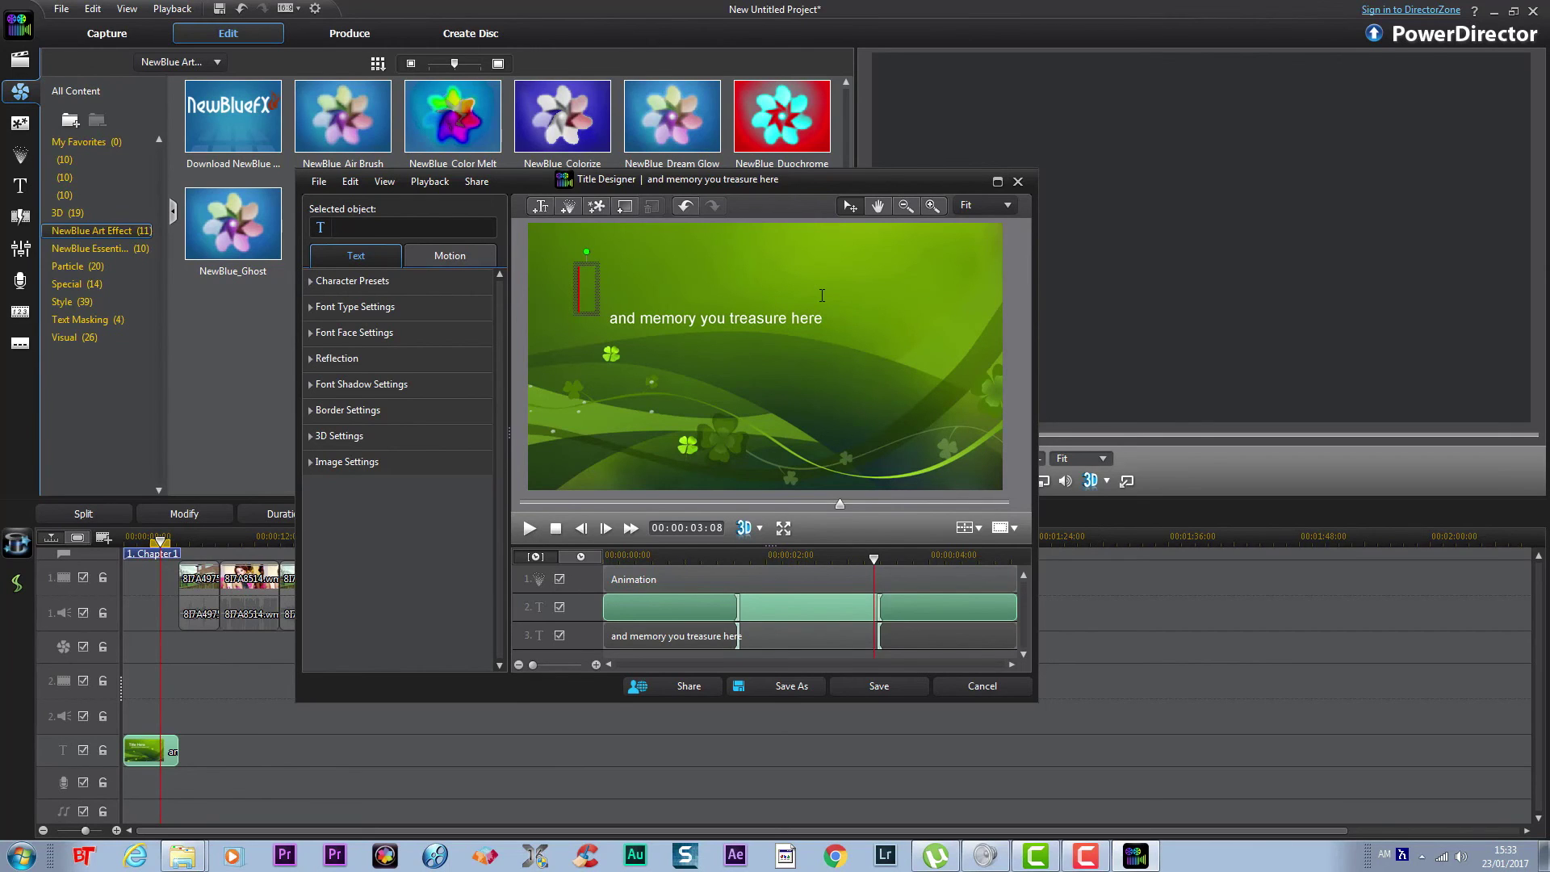
text(ኢተር)
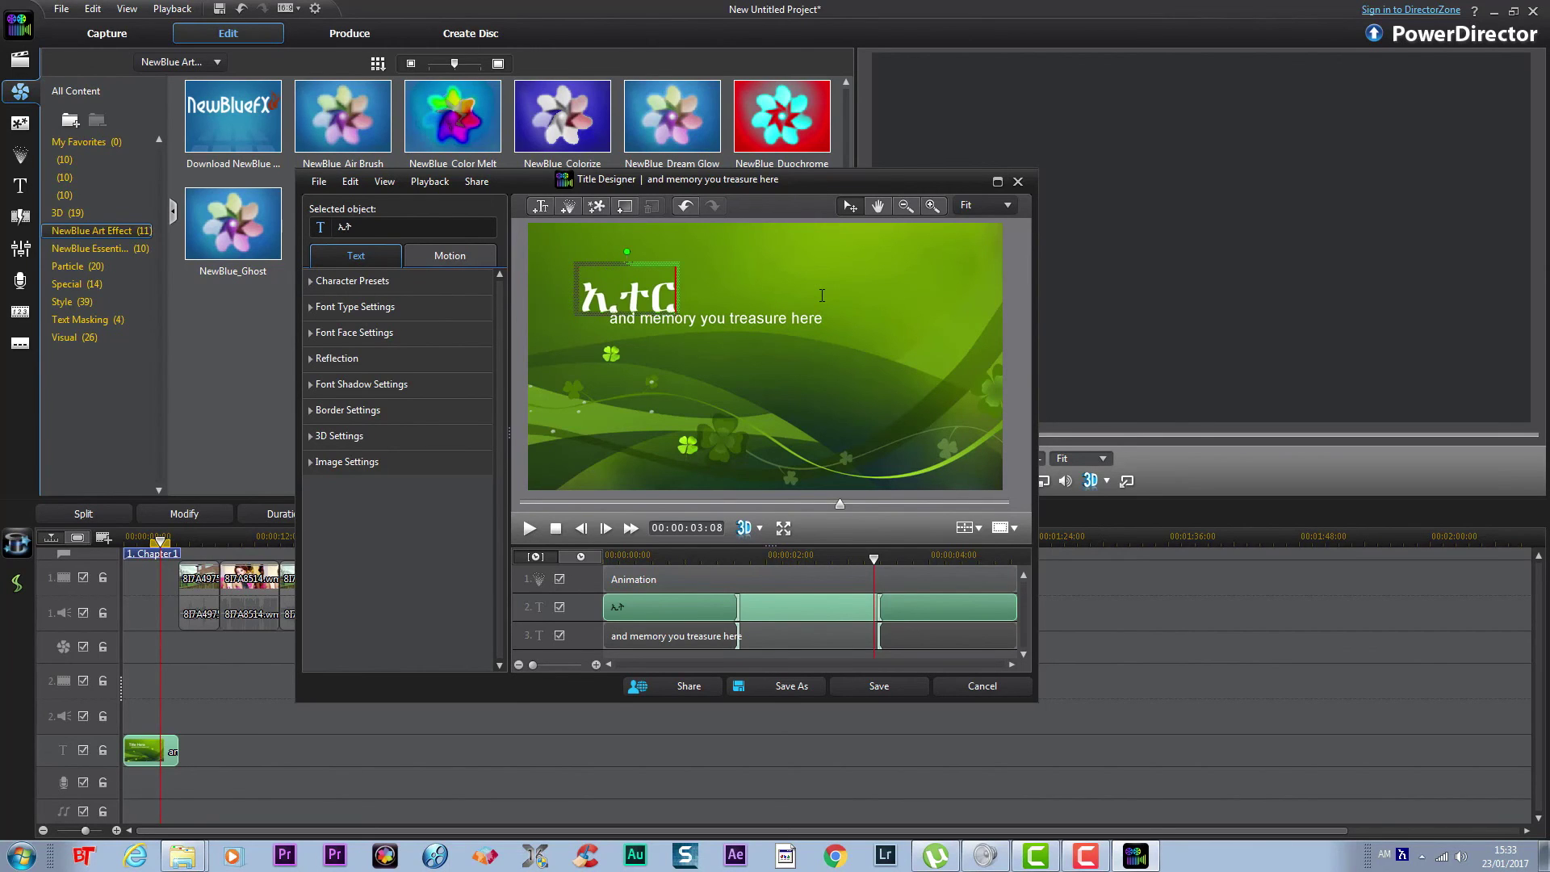
text(ሺው)
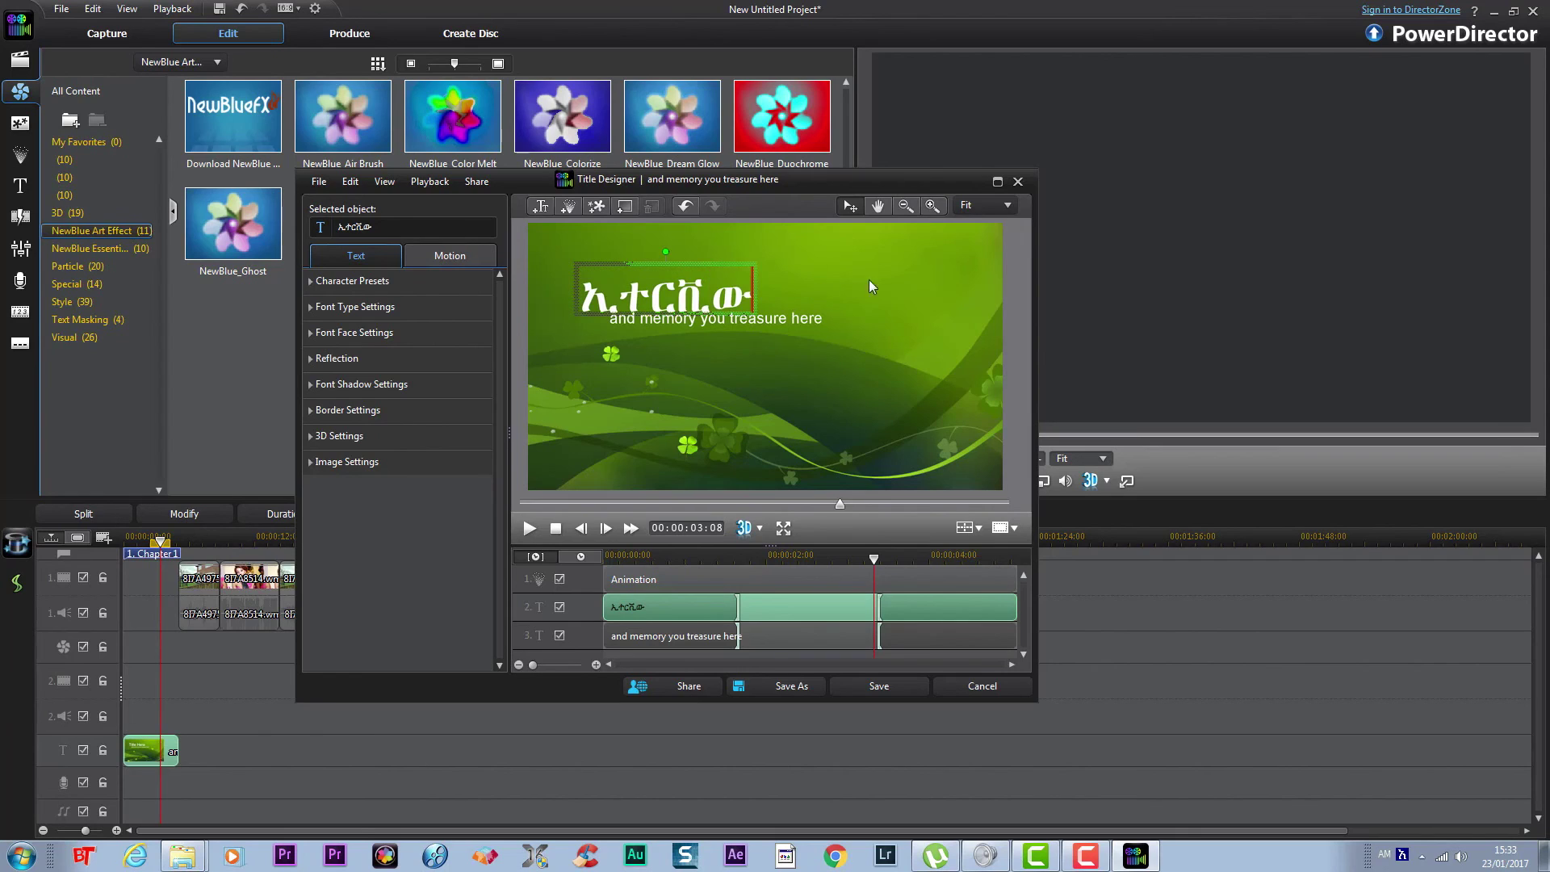
Delete the "and memory you treasure here" text object and save the title design
click(798, 320)
drag(812, 317, 644, 331)
key(BackSpace)
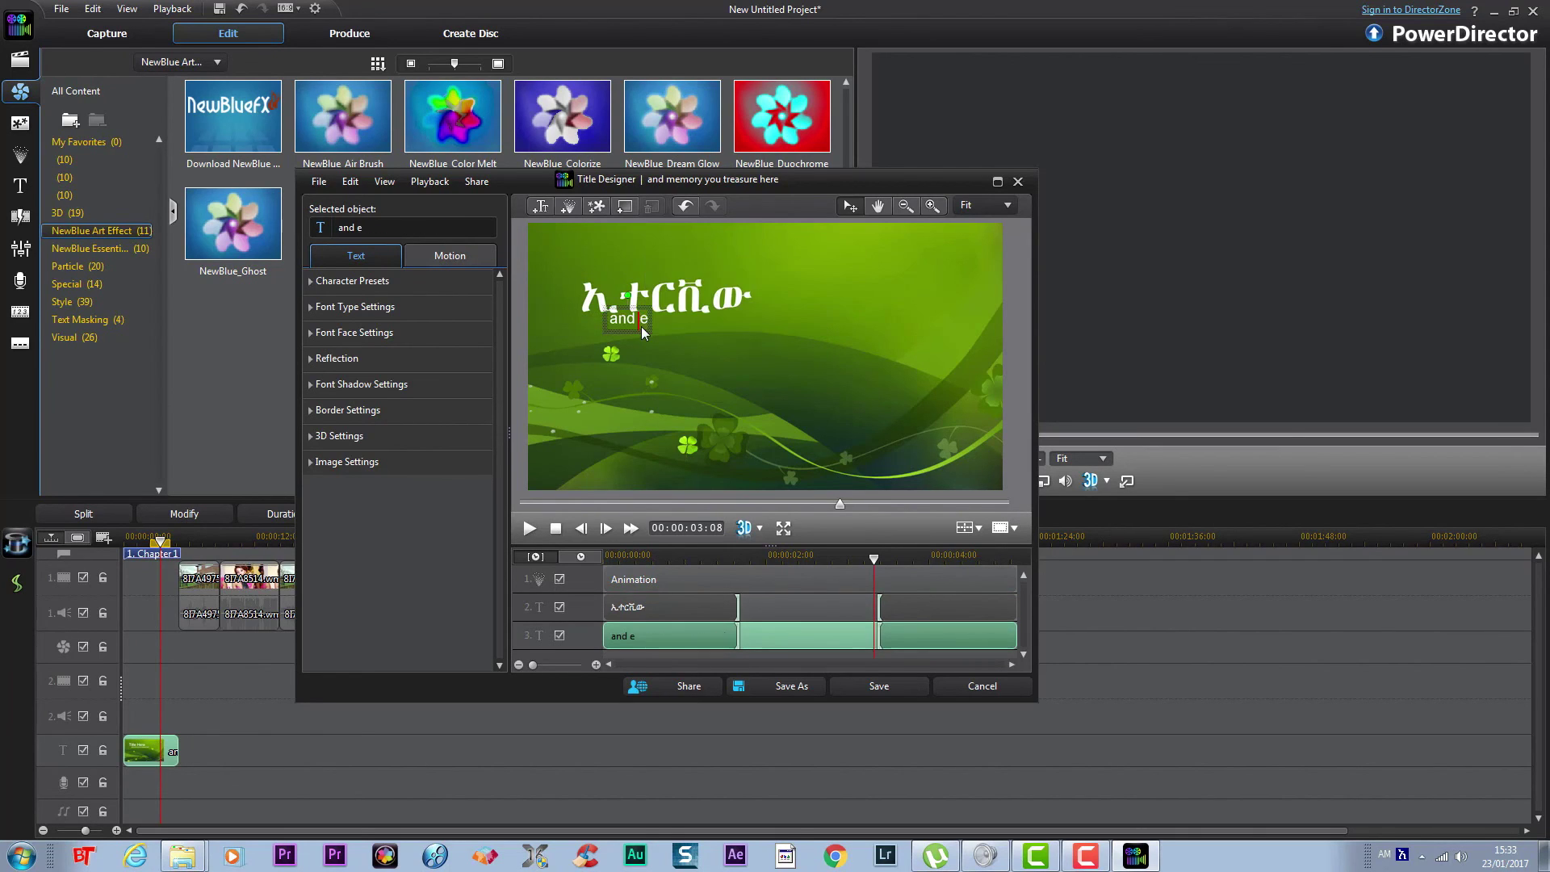
key(Delete)
key(BackSpace)
key(BackSpace)
key(BackSpace)
key(BackSpace)
click(649, 351)
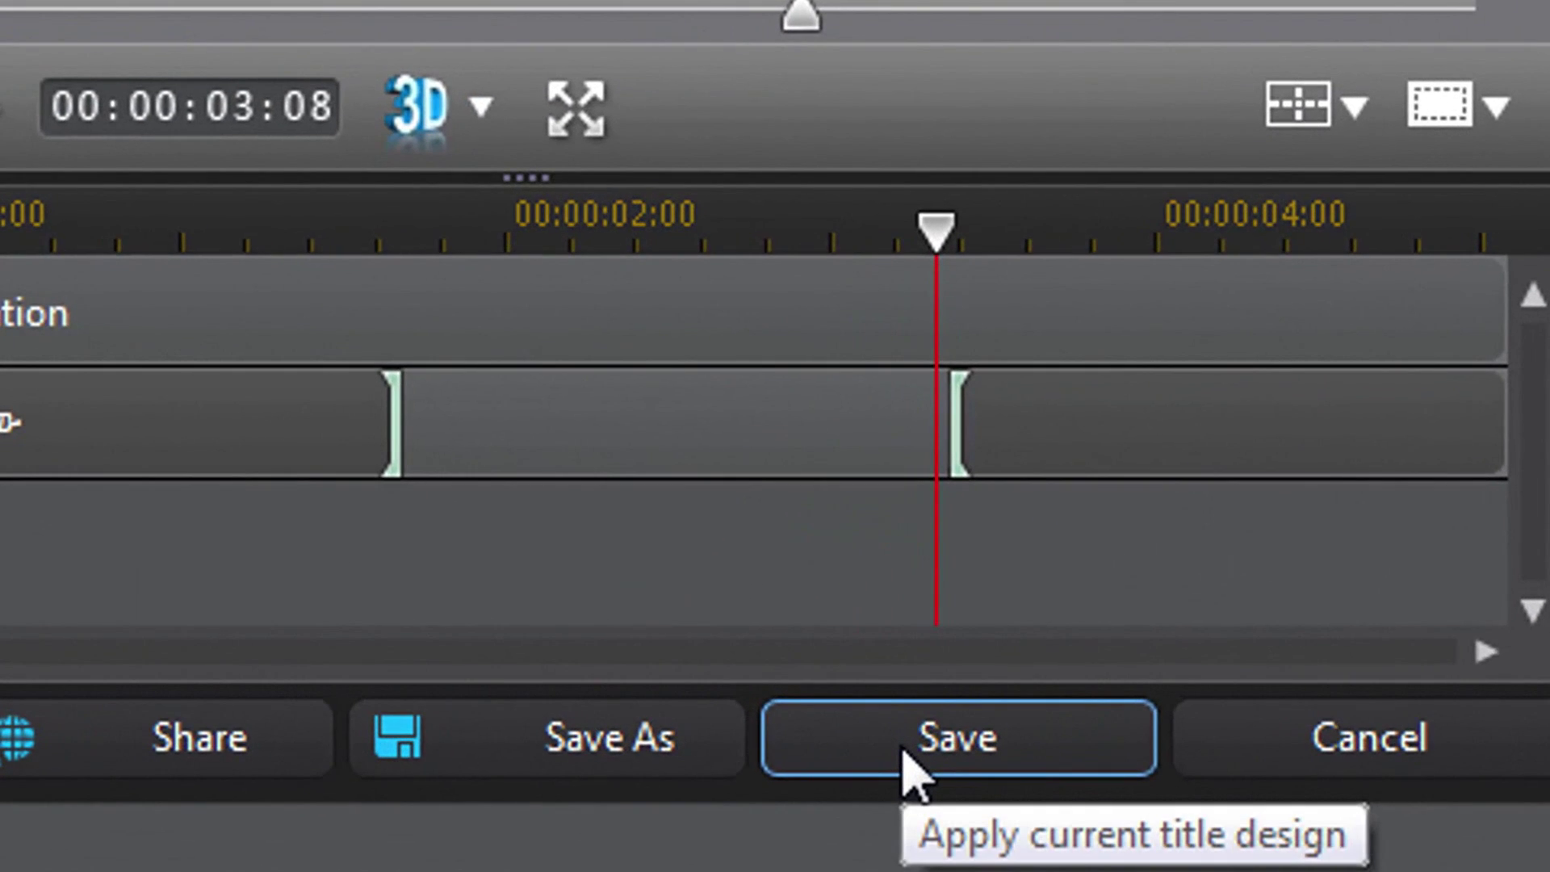
click(904, 771)
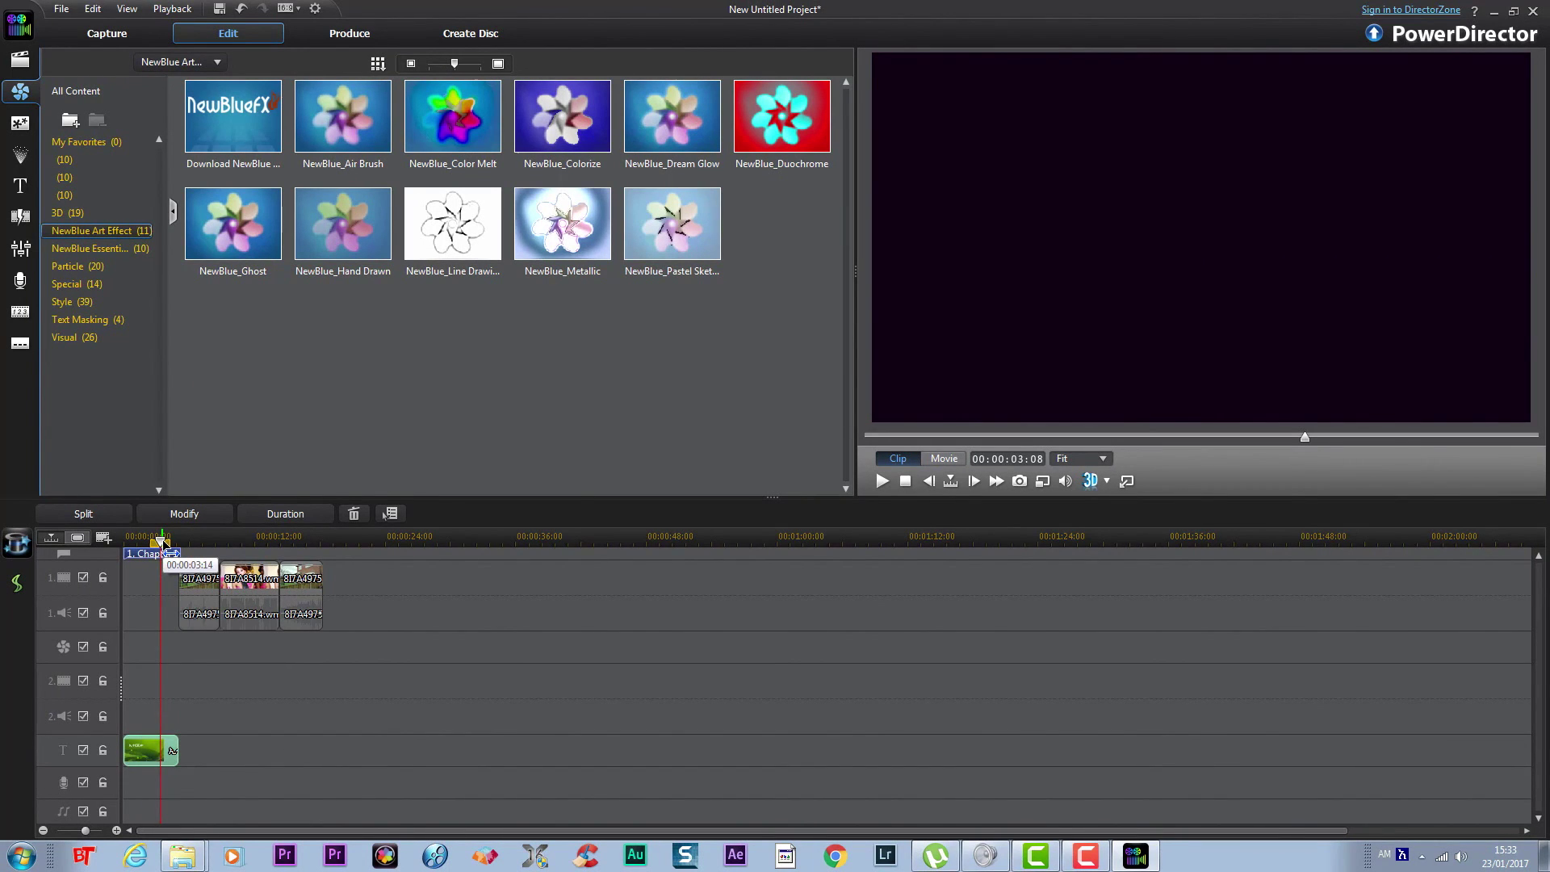
Move the playhead from the title into the first 8I7A4975.MOV clip
drag(162, 552, 192, 554)
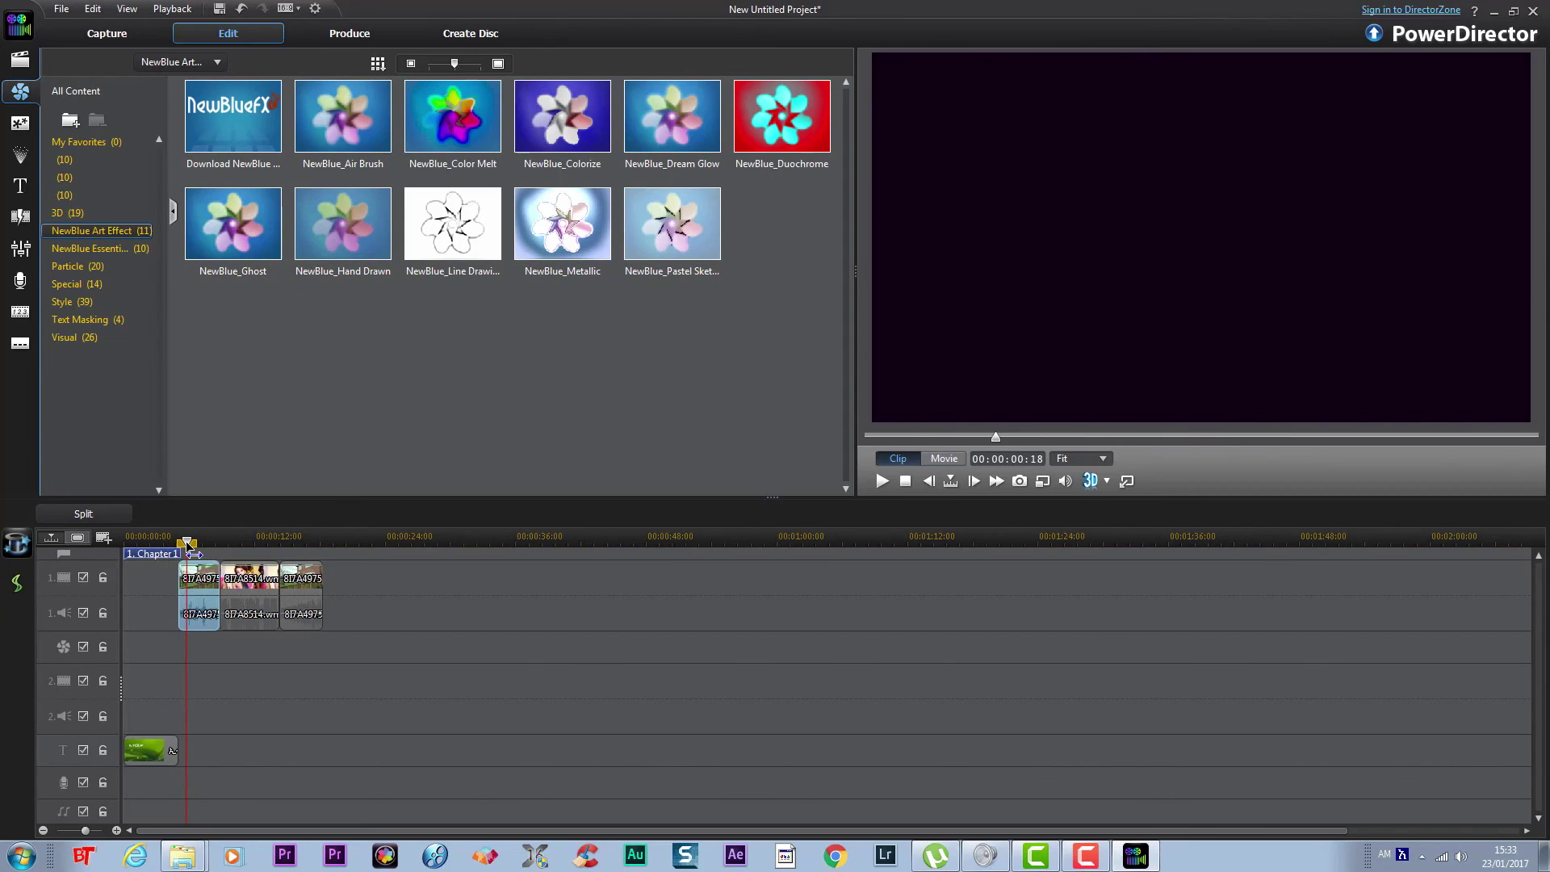